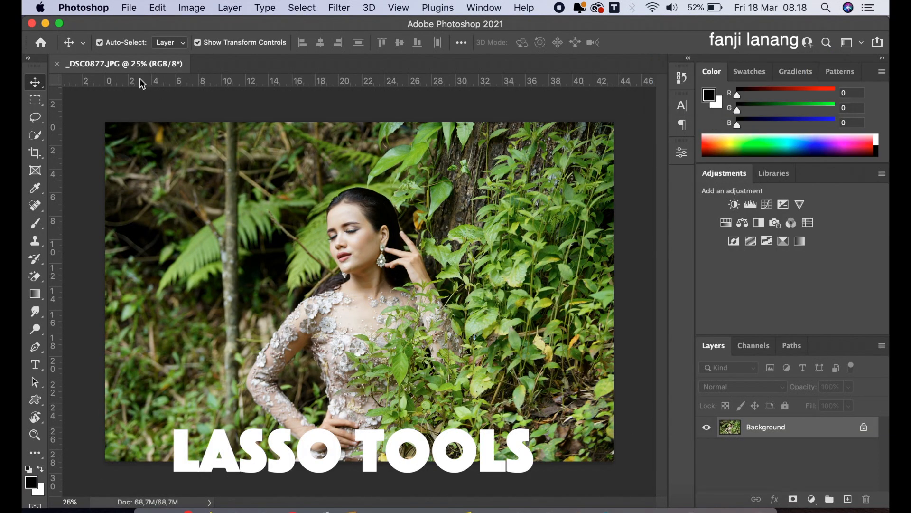
Draw a freehand Lasso selection around the thin tree trunk and its side branch behind the woman
{"action": "left_click", "coordinate": [36, 117]}
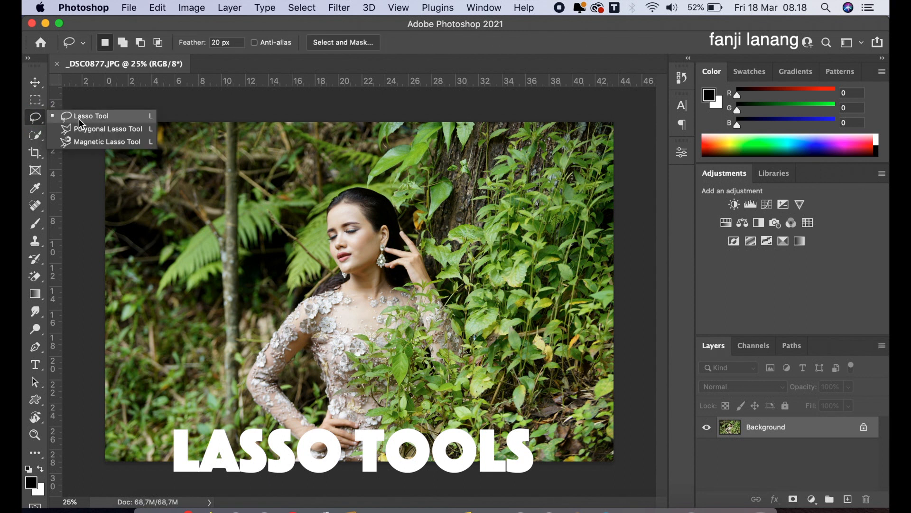
{"action": "left_click", "coordinate": [79, 119]}
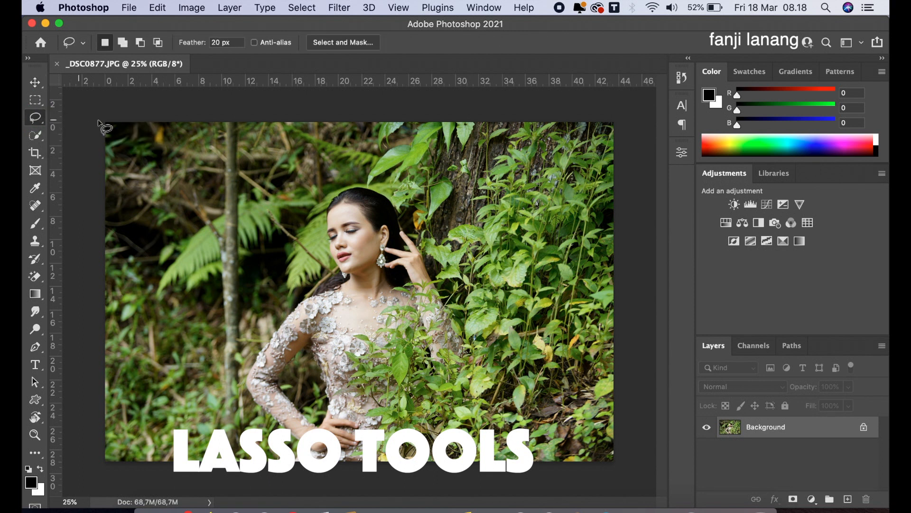
{"action": "left_click", "coordinate": [225, 133]}
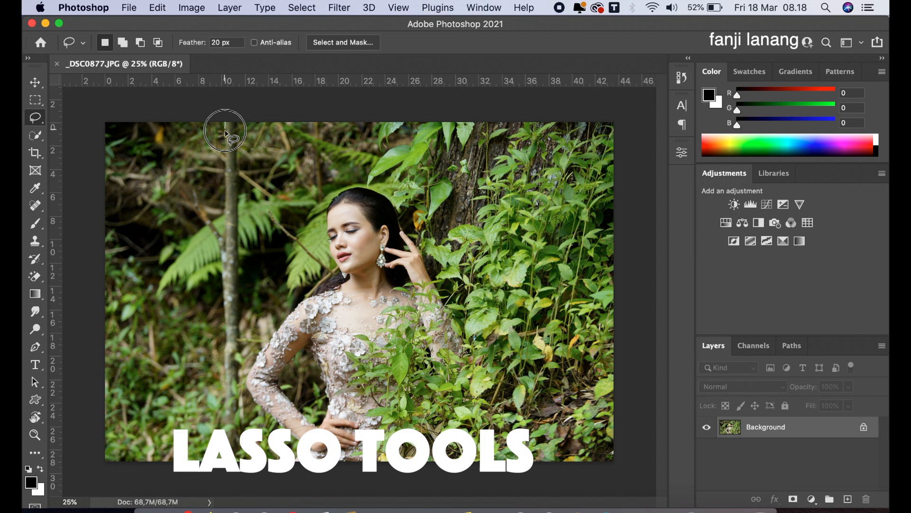
{"action": "mouse_move", "coordinate": [226, 134]}
{"action": "left_mouse_down"}
{"action": "mouse_move", "coordinate": [222, 226]}
{"action": "mouse_move", "coordinate": [193, 220]}
{"action": "mouse_move", "coordinate": [214, 244]}
{"action": "mouse_move", "coordinate": [235, 427]}
{"action": "left_mouse_up"}
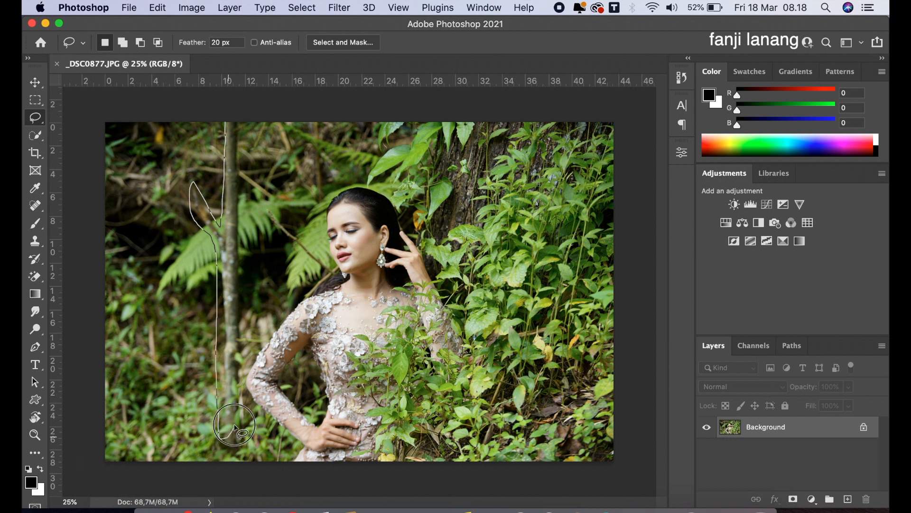
{"action": "mouse_move", "coordinate": [234, 427]}
{"action": "left_mouse_down"}
{"action": "mouse_move", "coordinate": [249, 178]}
{"action": "mouse_move", "coordinate": [247, 115]}
{"action": "mouse_move", "coordinate": [224, 119]}
{"action": "left_mouse_up"}
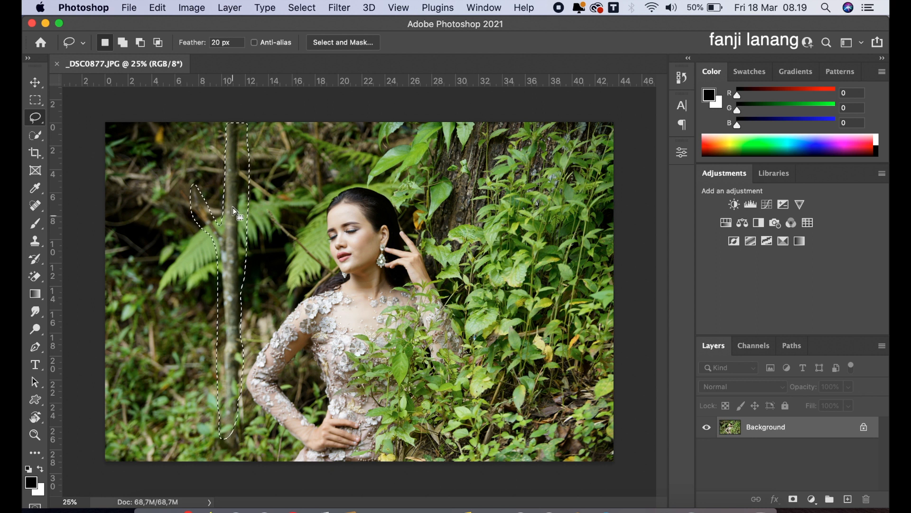
Remove the selected trunk with Content-Aware Fill, outputting the result to a new layer
{"action": "left_click", "coordinate": [194, 8]}
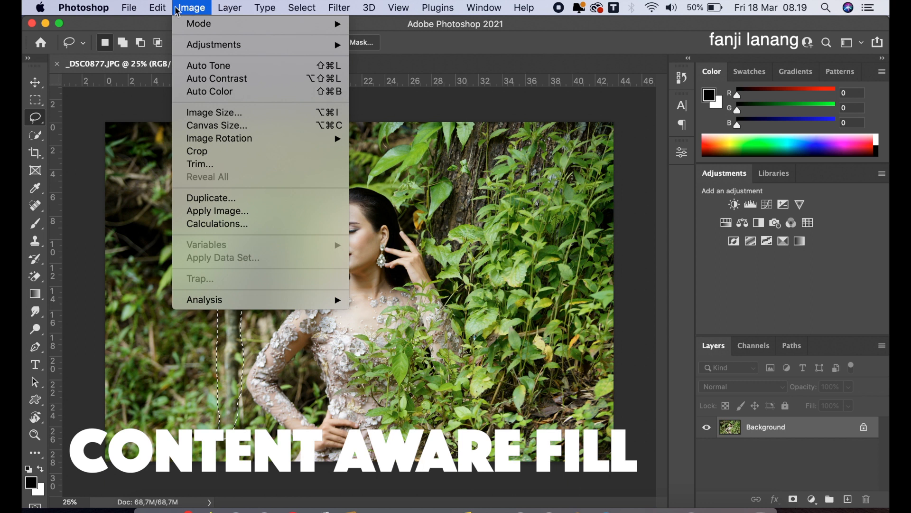
{"action": "mouse_move", "coordinate": [166, 9]}
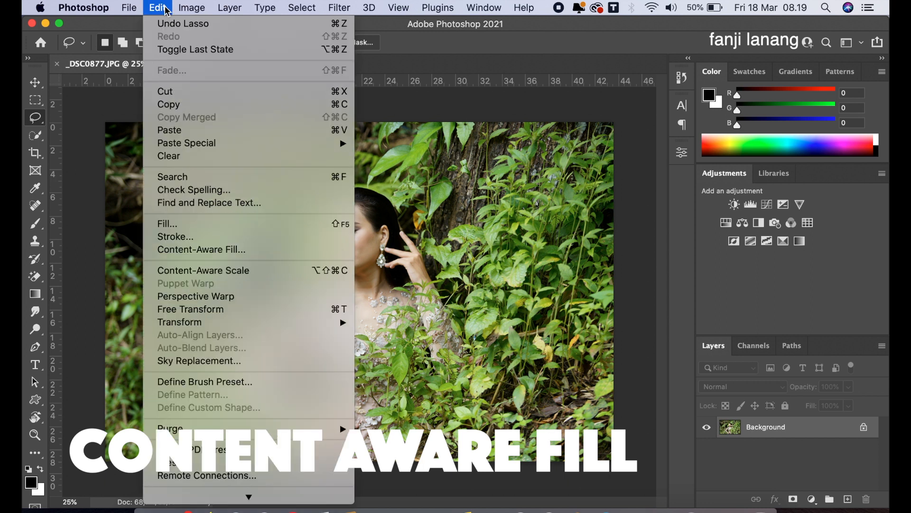
{"action": "left_click", "coordinate": [180, 251]}
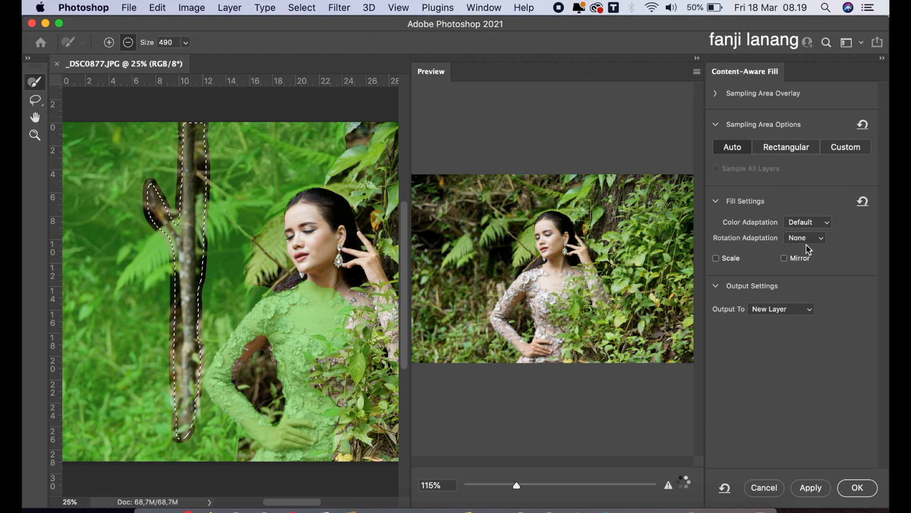
{"action": "left_click", "coordinate": [859, 492]}
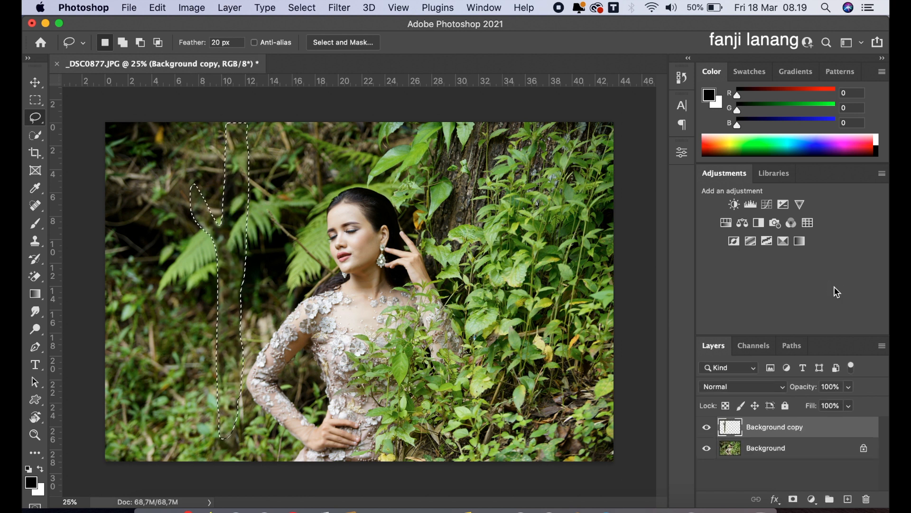
Deselect the trunk area and toggle the fill layer's visibility off and on to compare the result
{"action": "left_click", "coordinate": [303, 8]}
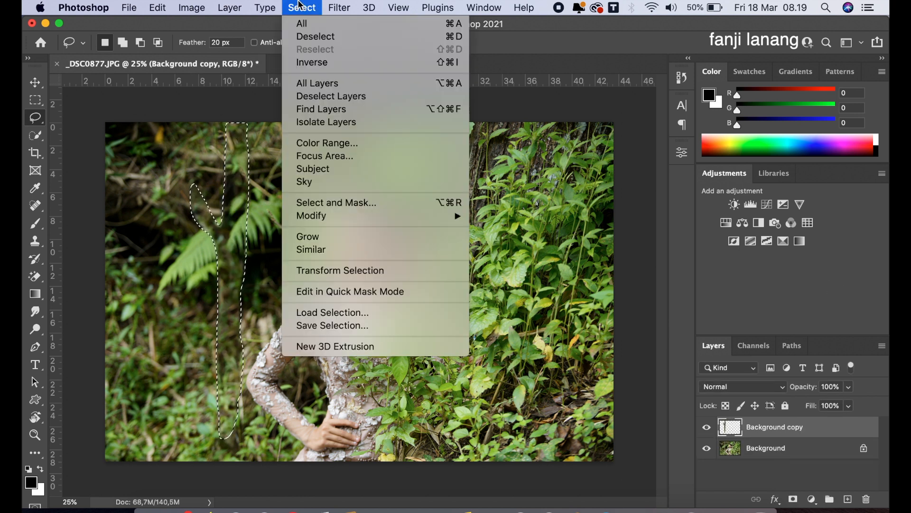
{"action": "left_click", "coordinate": [321, 42]}
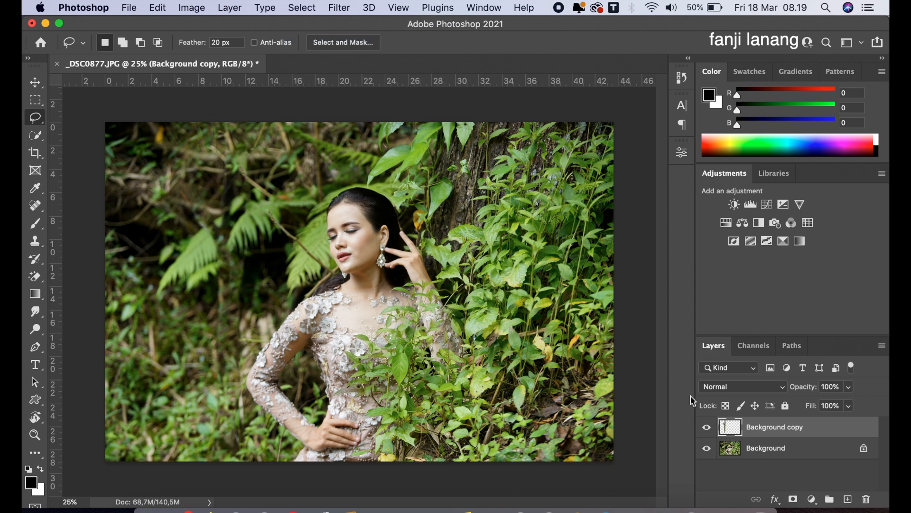
{"action": "left_click", "coordinate": [707, 427]}
{"action": "left_click", "coordinate": [707, 427]}
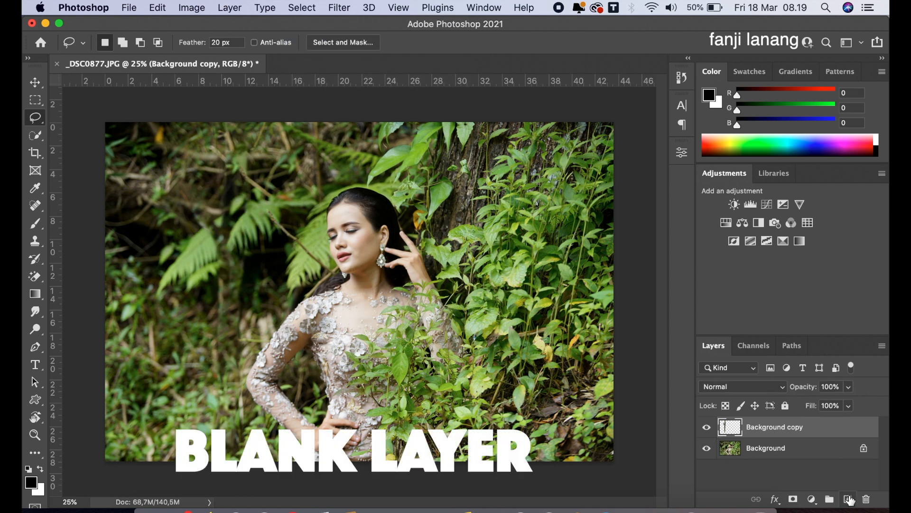
Add a blank layer on top and fill it with the merged image using Apply Image with Normal blending at 100% opacity
{"action": "left_click", "coordinate": [848, 499]}
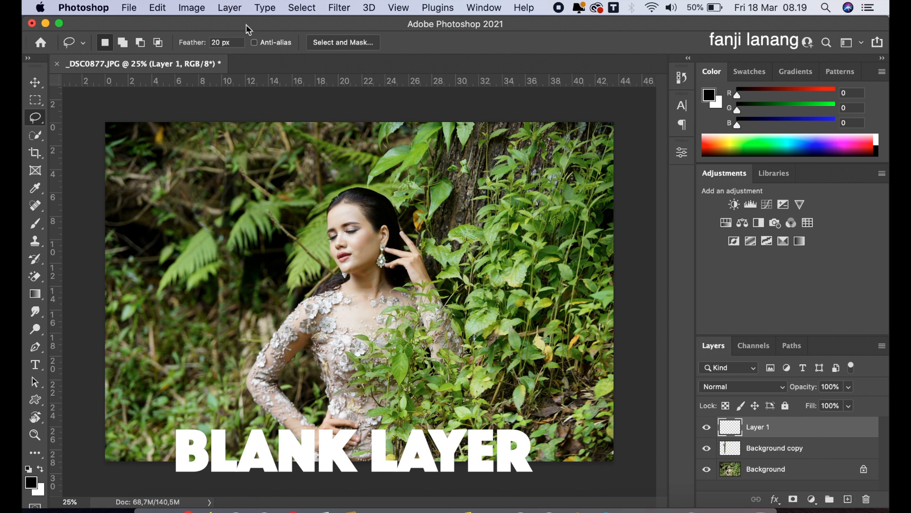
{"action": "left_click", "coordinate": [191, 8]}
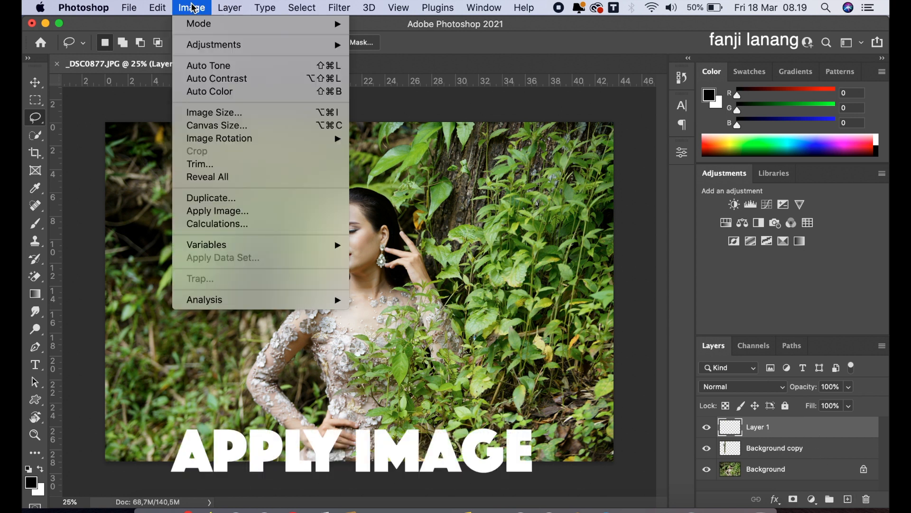
{"action": "left_click", "coordinate": [229, 210]}
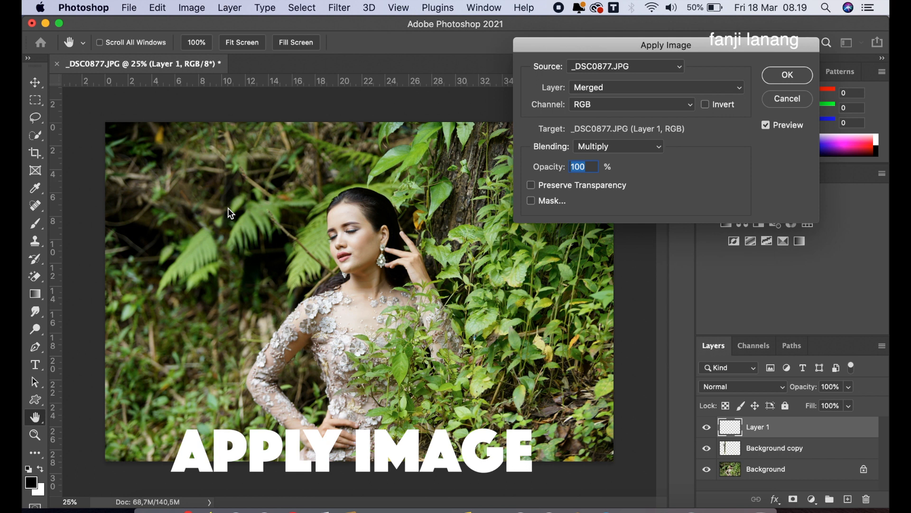
{"action": "left_click", "coordinate": [630, 145]}
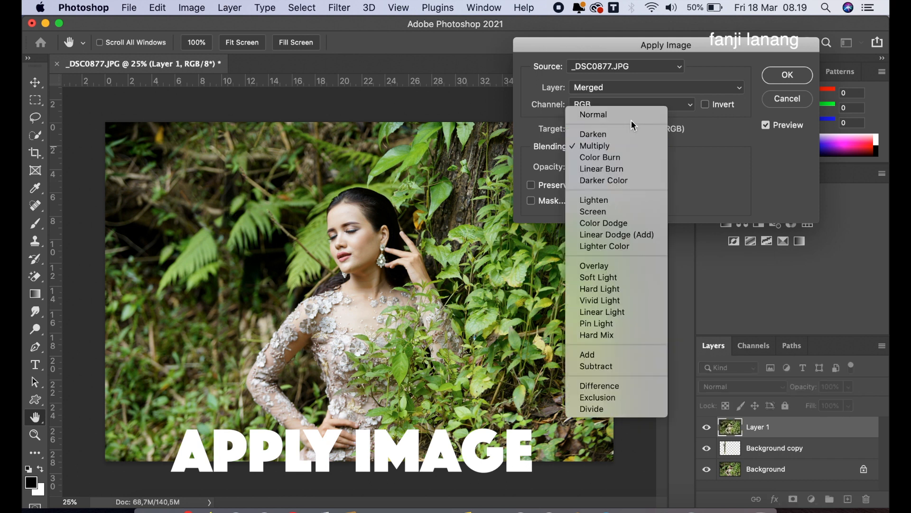
{"action": "left_click", "coordinate": [631, 116]}
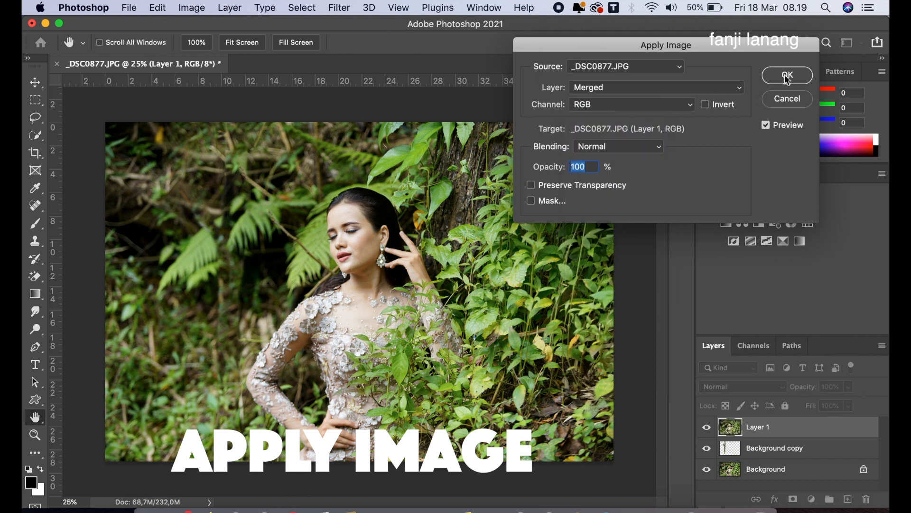
{"action": "left_click", "coordinate": [787, 76]}
{"action": "key", "text": "l"}
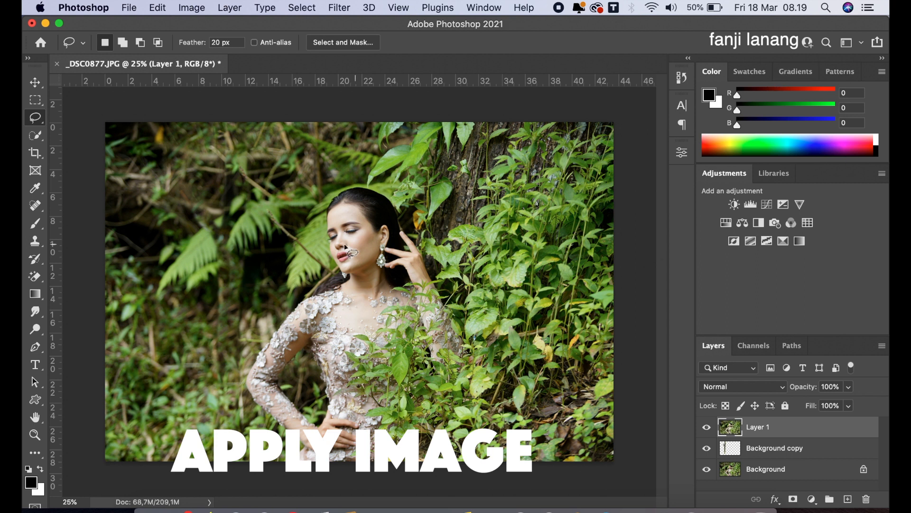
Select the entire Green channel of the merged layer and copy it
{"action": "left_click", "coordinate": [758, 349]}
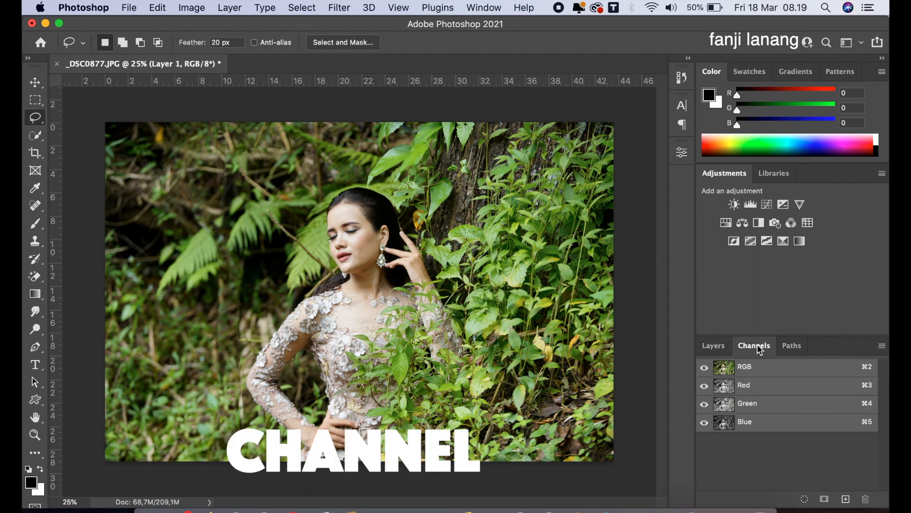
{"action": "left_click", "coordinate": [714, 347]}
{"action": "left_click", "coordinate": [751, 349]}
{"action": "left_click", "coordinate": [750, 405]}
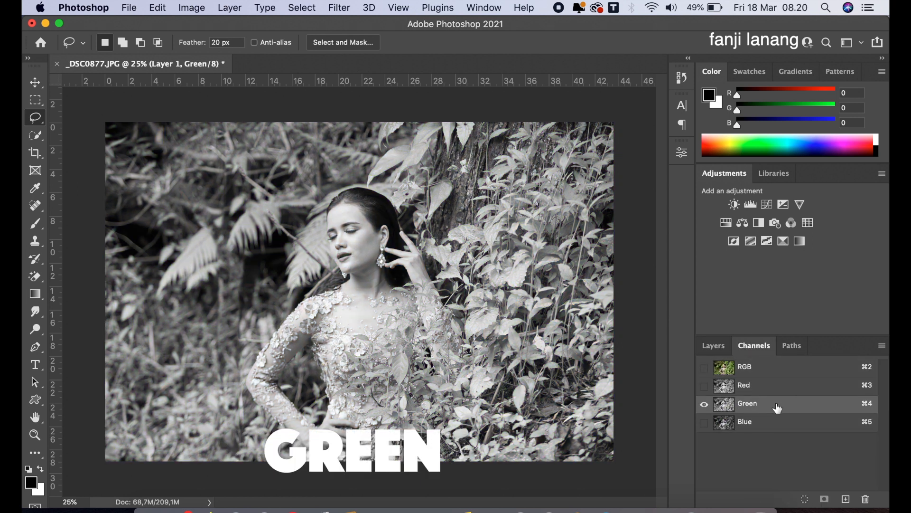
{"action": "left_click", "coordinate": [302, 7]}
{"action": "left_click", "coordinate": [305, 24]}
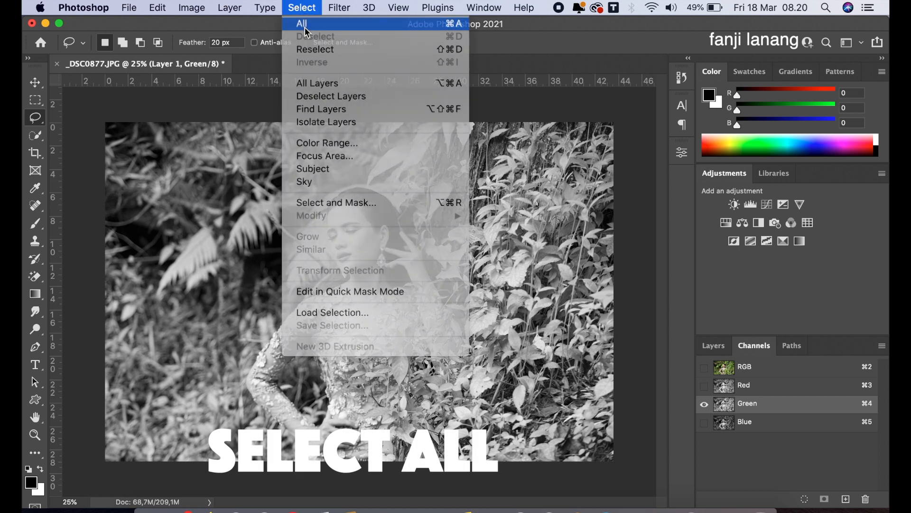
{"action": "left_click", "coordinate": [158, 8]}
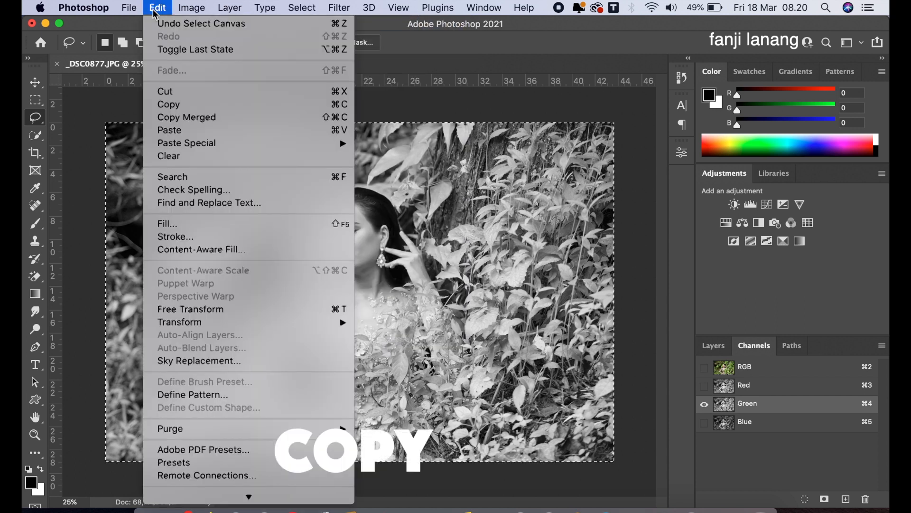
{"action": "left_click", "coordinate": [169, 105]}
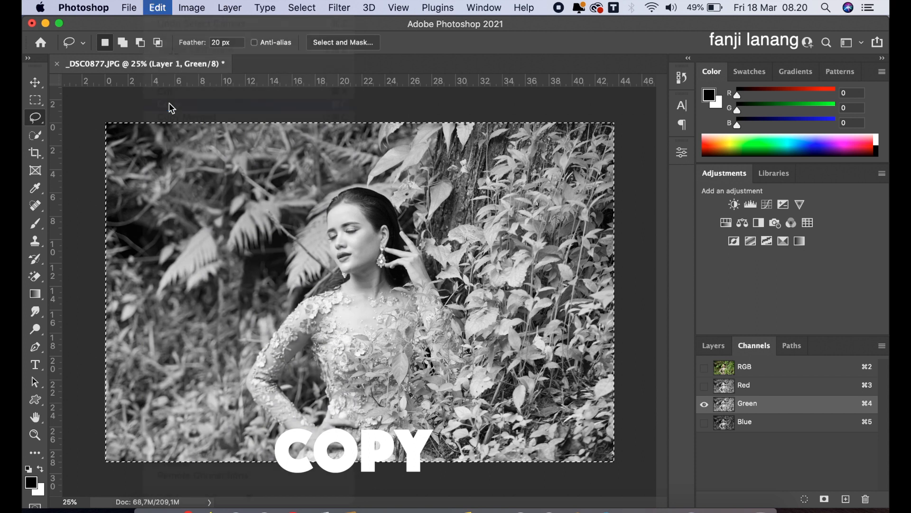
Paste the copied channel into the Blue channel and return to the RGB composite view
{"action": "left_click", "coordinate": [760, 424]}
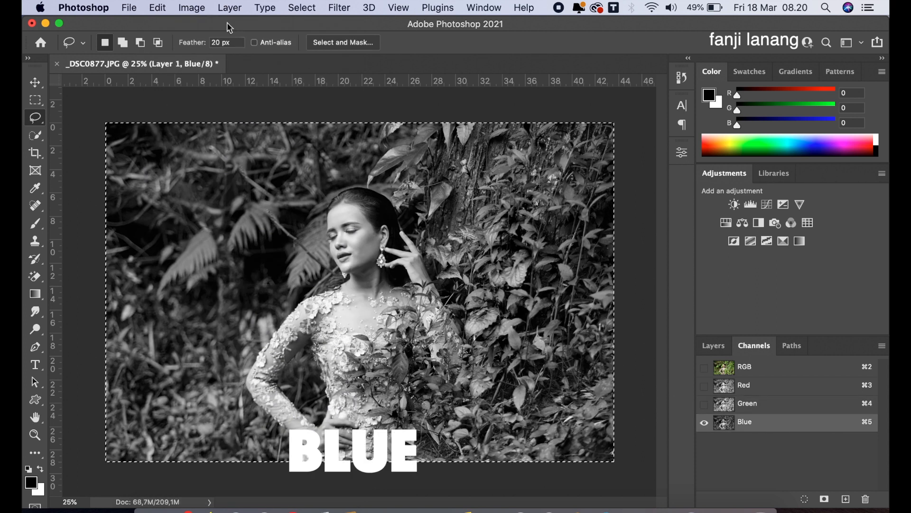
{"action": "left_click", "coordinate": [159, 8]}
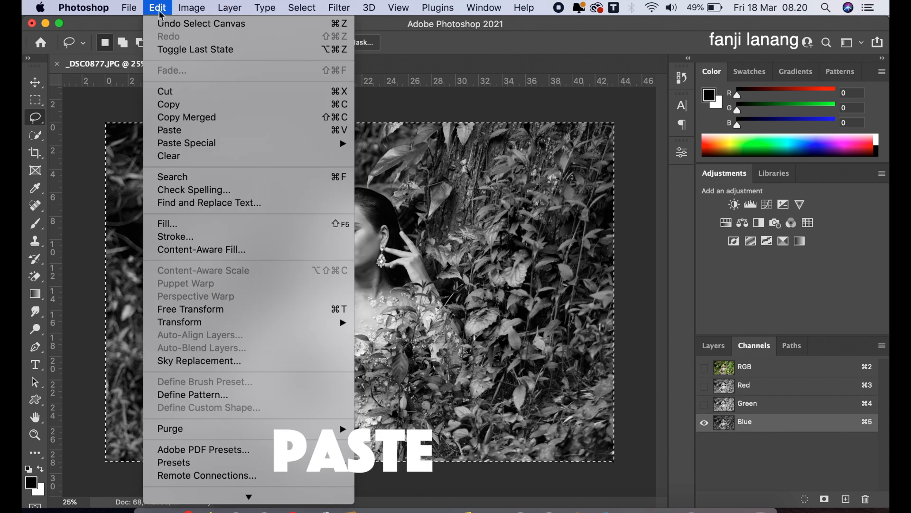
{"action": "left_click", "coordinate": [179, 131]}
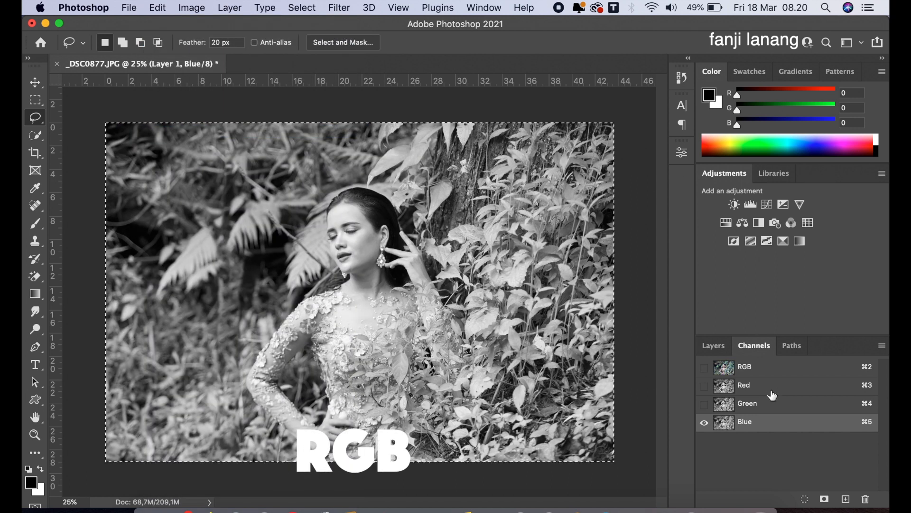
{"action": "left_click", "coordinate": [765, 369]}
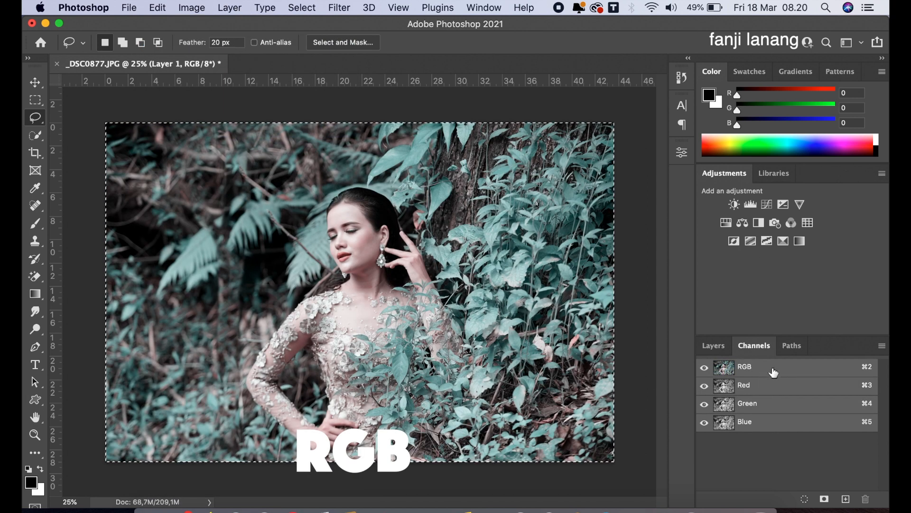
Return to the layer list, deselect the canvas and switch to the Move tool
{"action": "left_click", "coordinate": [714, 346]}
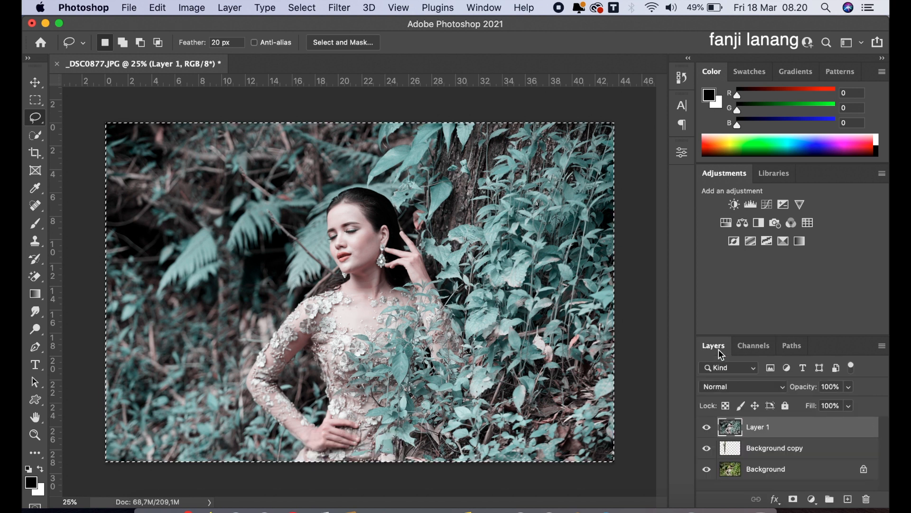
{"action": "left_click", "coordinate": [302, 7]}
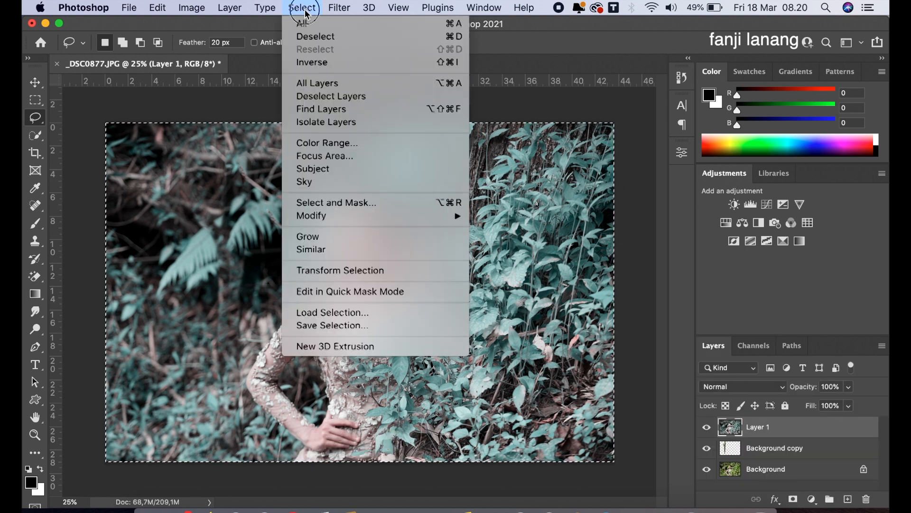
{"action": "left_click", "coordinate": [316, 37]}
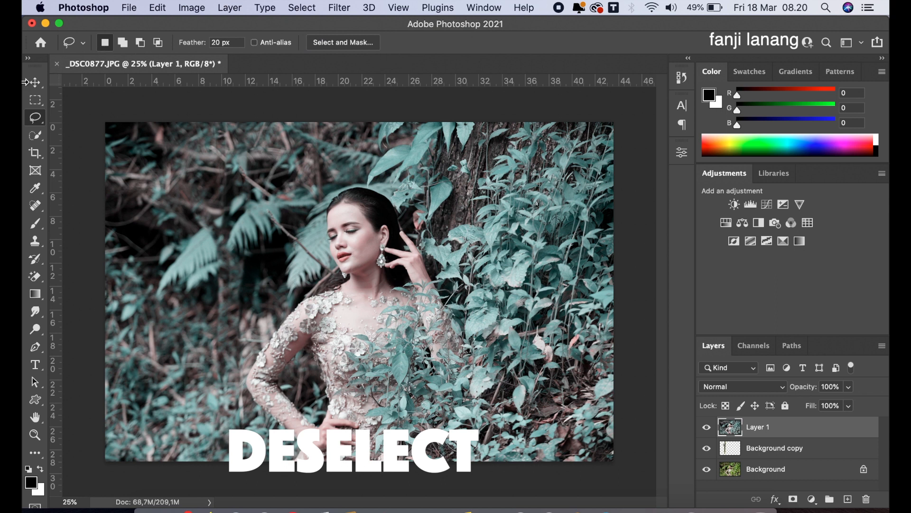
{"action": "left_click", "coordinate": [34, 83]}
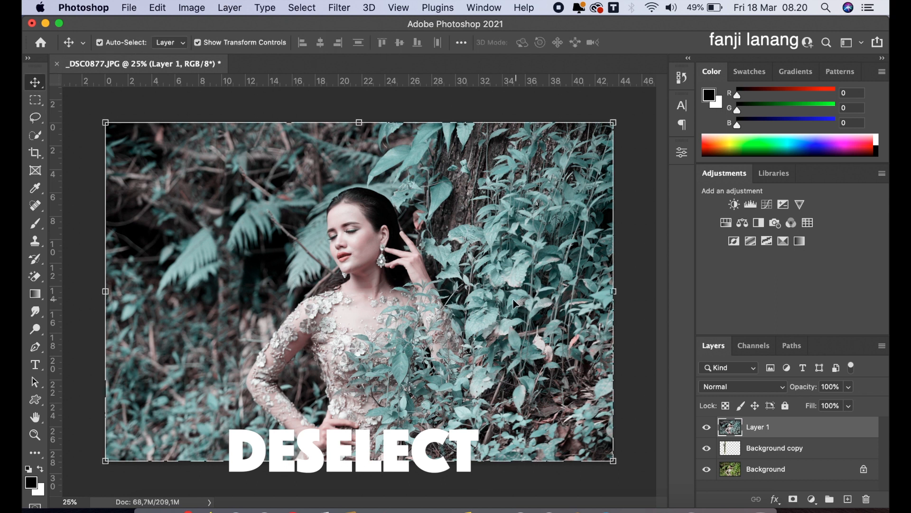
Add a Selective Color adjustment layer and set its Reds to Cyan -100%, Magenta -35% and Black +100%
{"action": "left_click", "coordinate": [812, 499]}
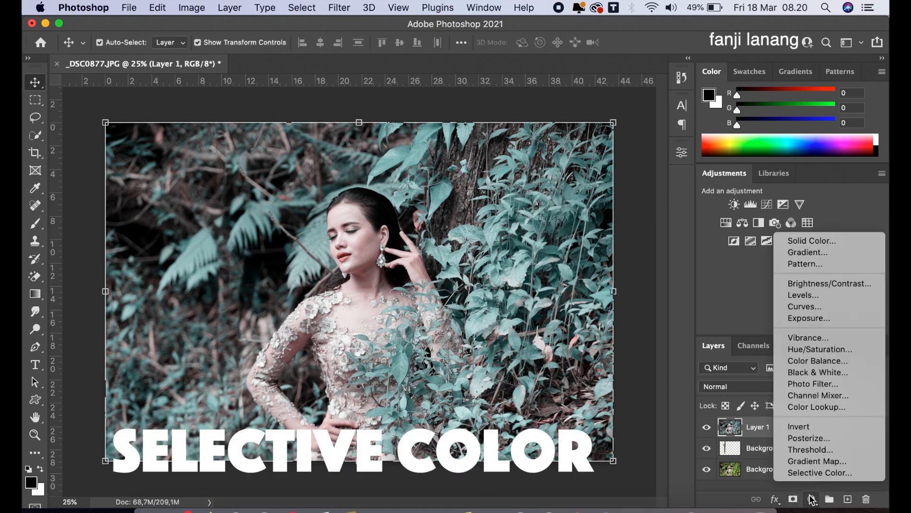
{"action": "left_click", "coordinate": [820, 472]}
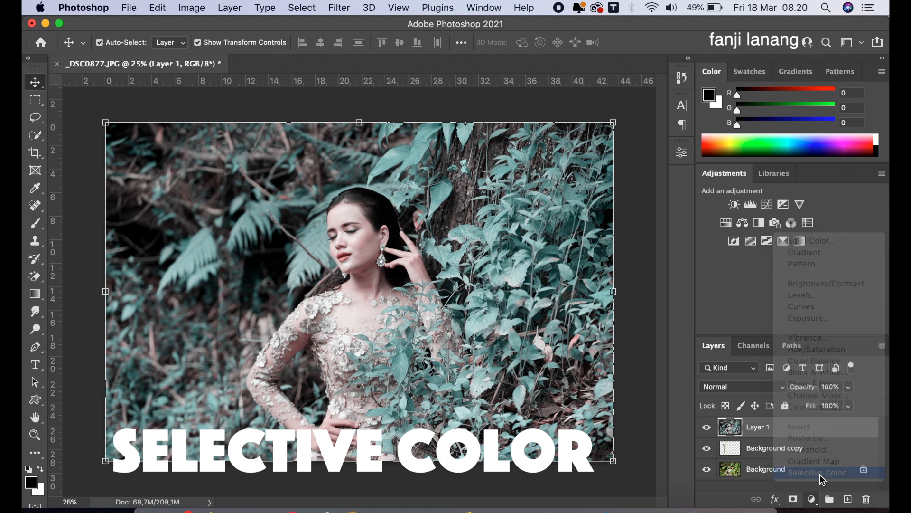
{"action": "left_click_drag", "start_coordinate": [532, 232], "coordinate": [468, 234]}
{"action": "left_click", "coordinate": [539, 256]}
{"action": "left_click_drag", "start_coordinate": [539, 265], "coordinate": [540, 265]}
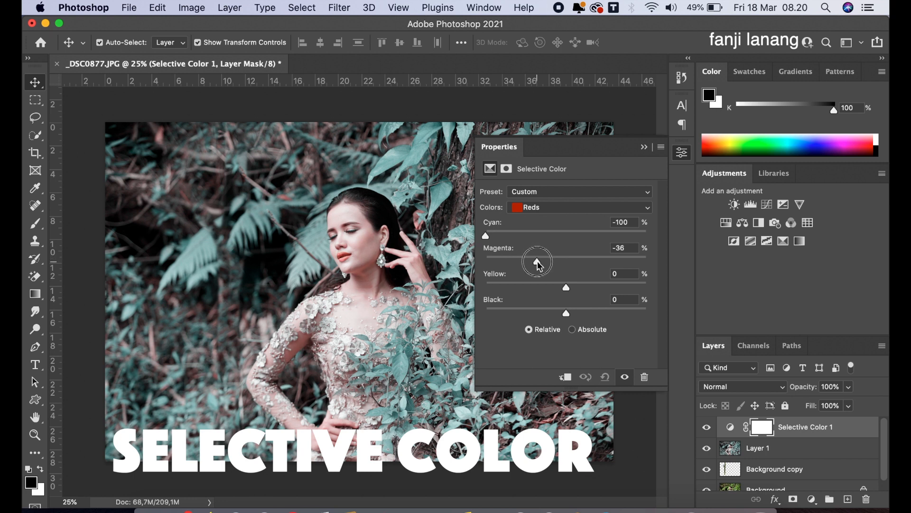
{"action": "left_click_drag", "start_coordinate": [566, 312], "coordinate": [669, 324]}
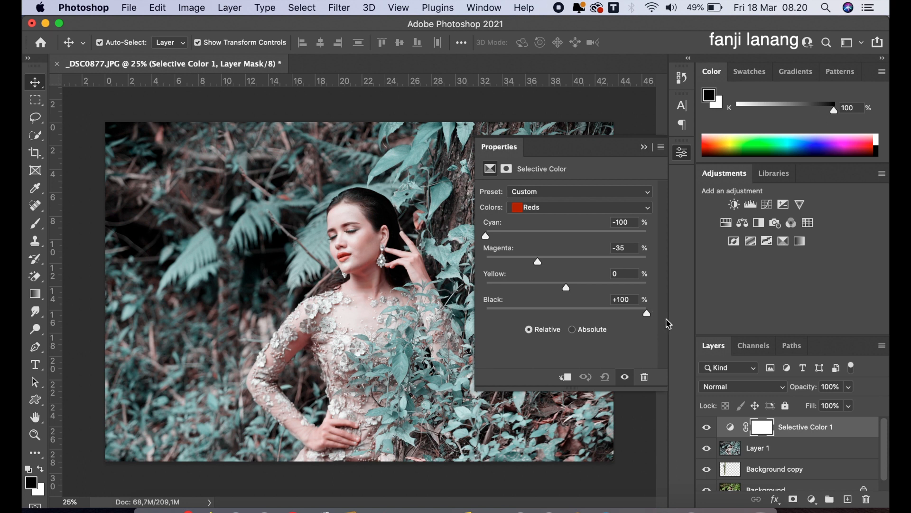
Set Black to +71% for Reds, and set Cyans to Cyan +100%, Magenta +100%, Yellow -100% and Black +100%
{"action": "left_click", "coordinate": [622, 312]}
{"action": "left_click", "coordinate": [569, 207]}
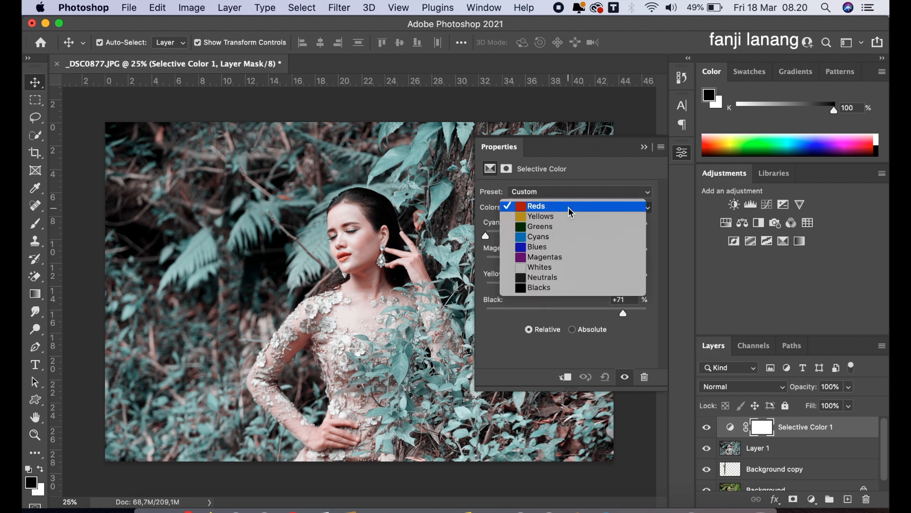
{"action": "left_click", "coordinate": [569, 236]}
{"action": "left_click_drag", "start_coordinate": [568, 236], "coordinate": [673, 234]}
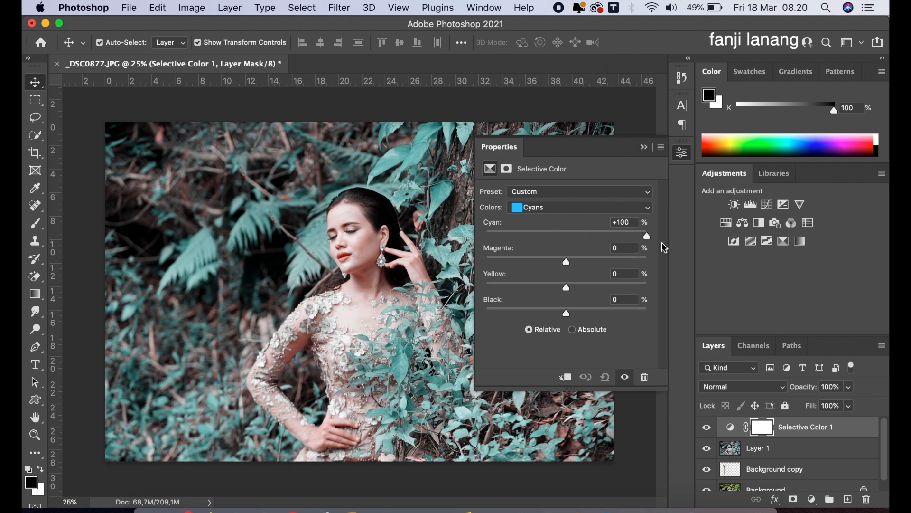
{"action": "left_click_drag", "start_coordinate": [568, 261], "coordinate": [794, 275]}
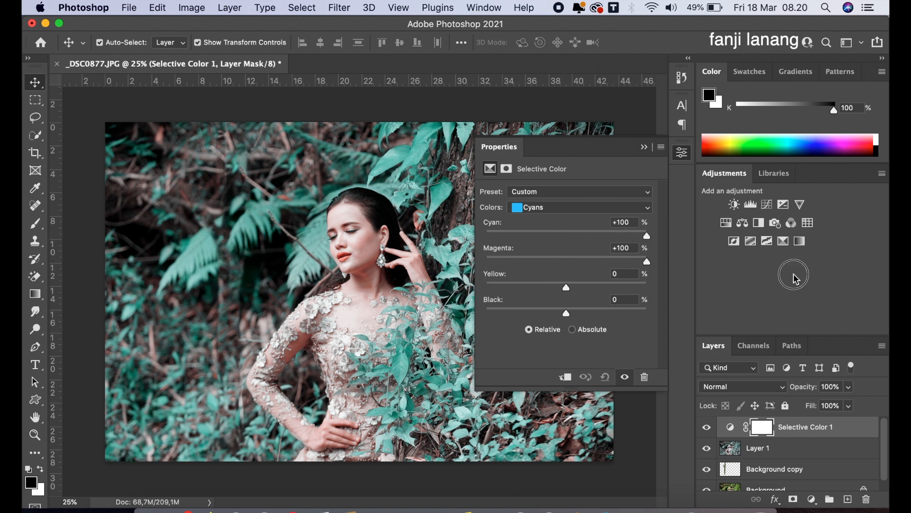
{"action": "left_click_drag", "start_coordinate": [563, 289], "coordinate": [706, 291]}
{"action": "left_click_drag", "start_coordinate": [566, 313], "coordinate": [443, 299]}
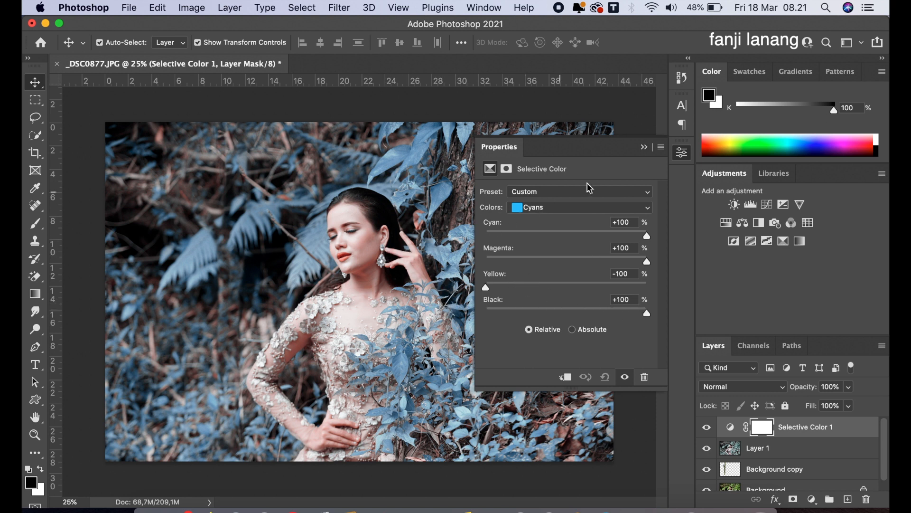
Set the Blacks range to Cyan +5% and Magenta +5%, and compare the image with and without the Selective Color adjustment
{"action": "left_click", "coordinate": [606, 207]}
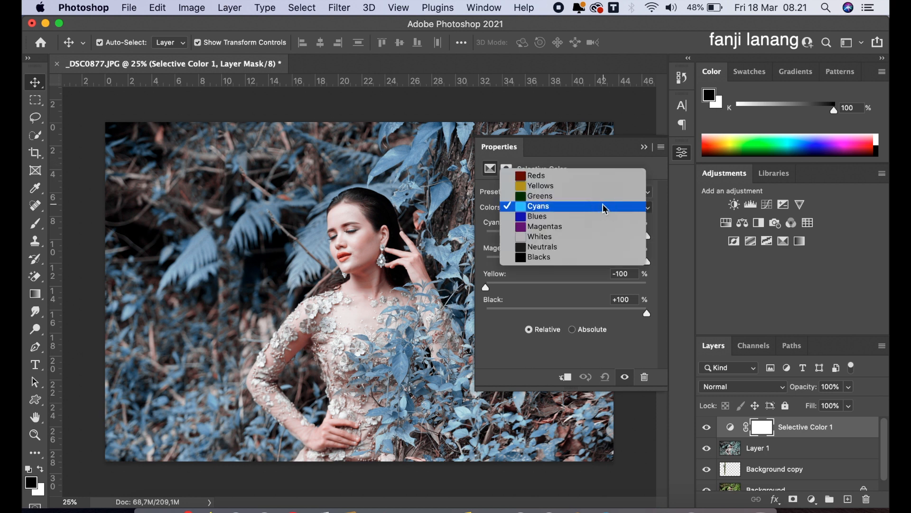
{"action": "left_click", "coordinate": [551, 259]}
{"action": "left_click_drag", "start_coordinate": [567, 236], "coordinate": [570, 261]}
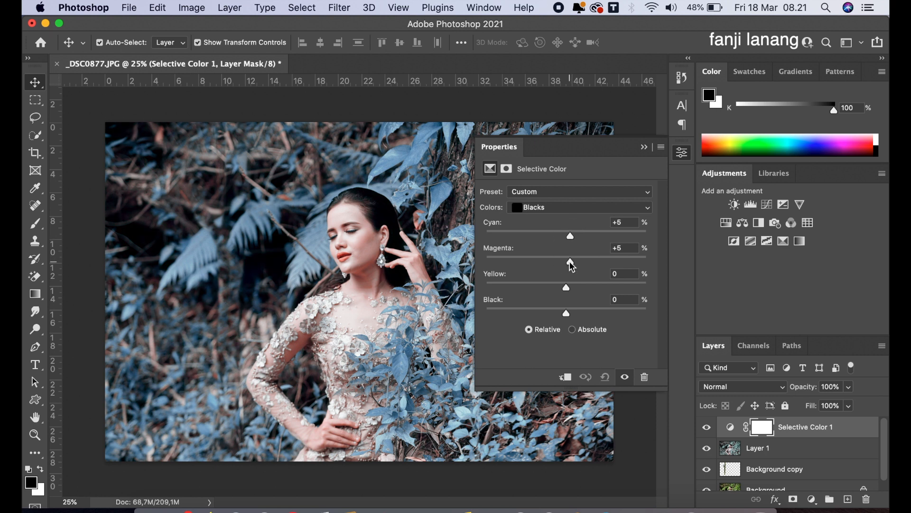
{"action": "left_click", "coordinate": [645, 148]}
{"action": "left_click", "coordinate": [707, 427]}
{"action": "left_click", "coordinate": [706, 427]}
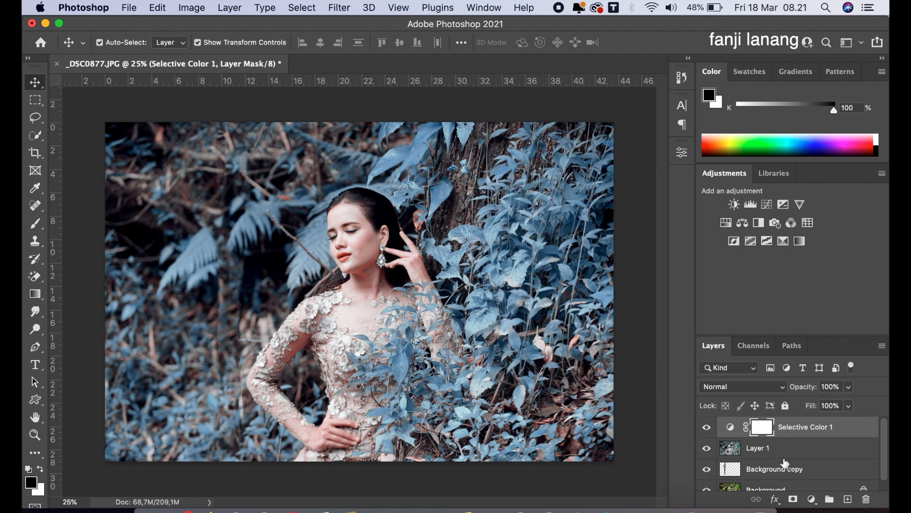
Add a blank layer on top and fill it with the merged RGB image using Apply Image at Normal blending, 100% opacity
{"action": "left_click", "coordinate": [848, 499]}
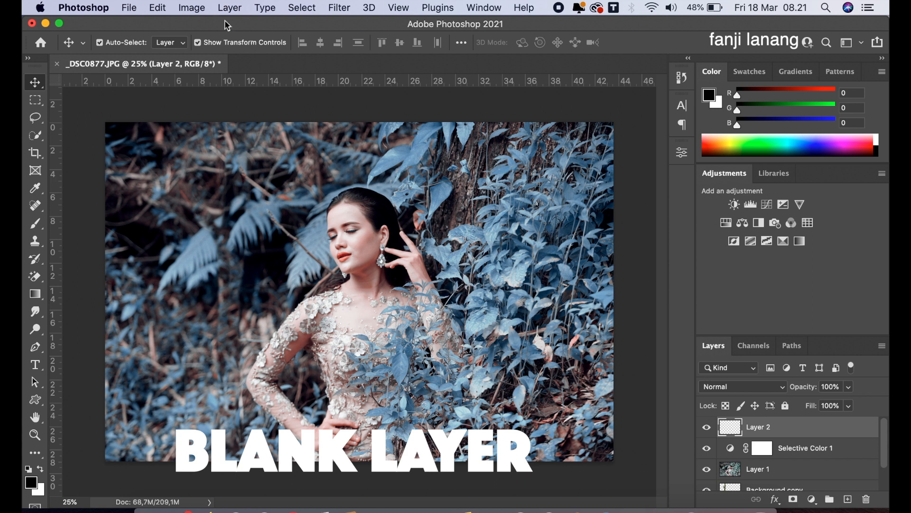
{"action": "left_click", "coordinate": [191, 8]}
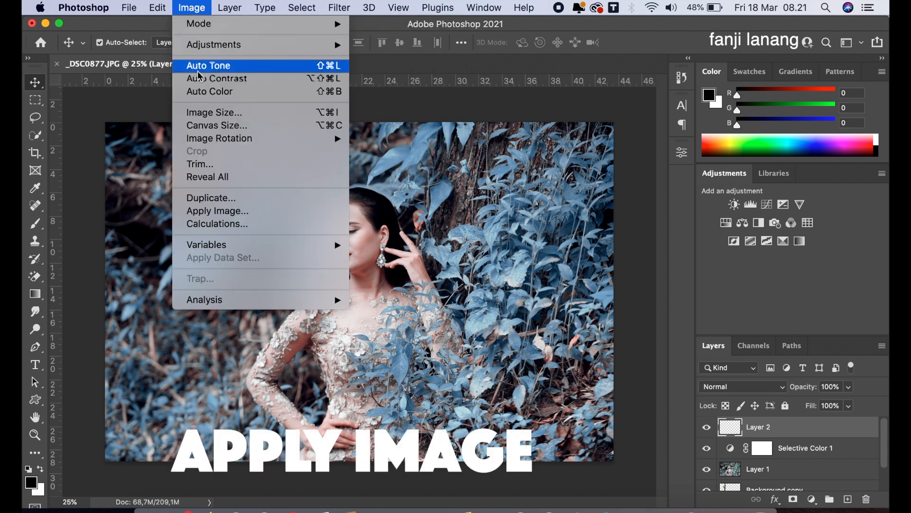
{"action": "left_click", "coordinate": [210, 212]}
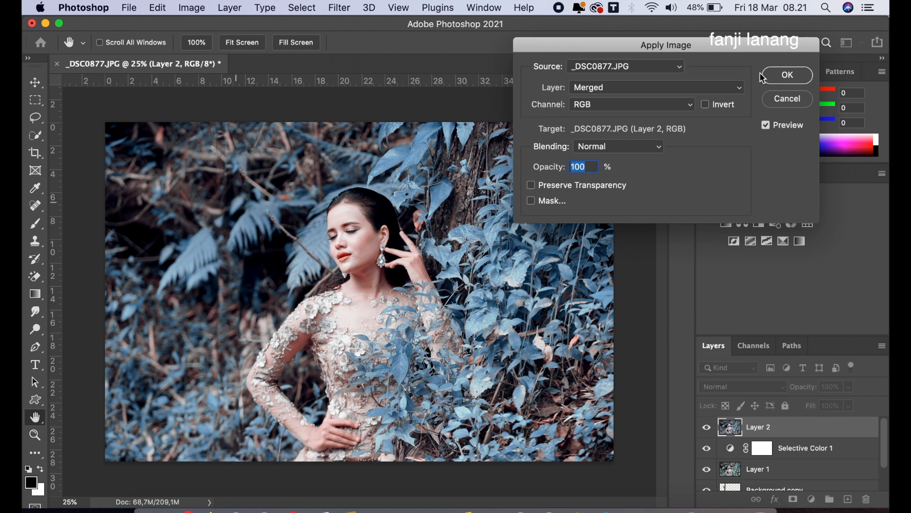
{"action": "left_click", "coordinate": [786, 75]}
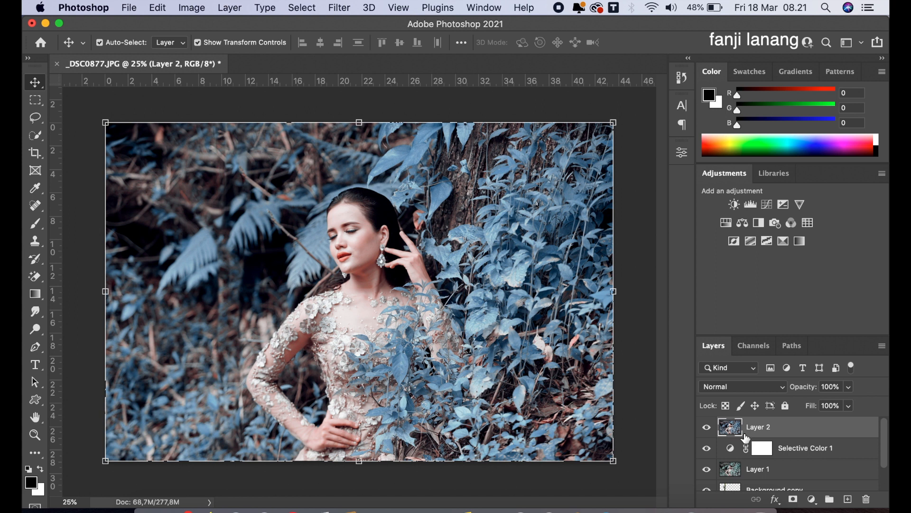
Apply a Gaussian Blur with an 80-pixel radius to the new merged layer
{"action": "left_click", "coordinate": [339, 8]}
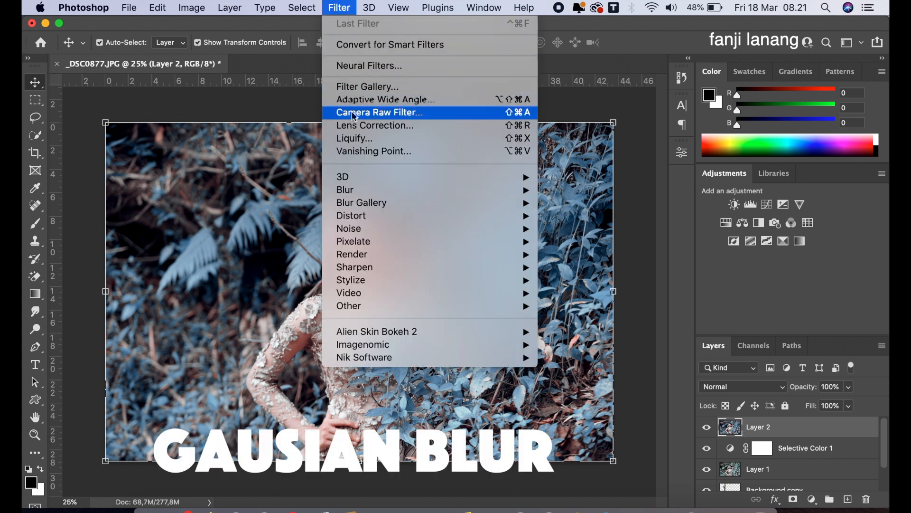
{"action": "mouse_move", "coordinate": [374, 203]}
{"action": "mouse_move", "coordinate": [412, 191]}
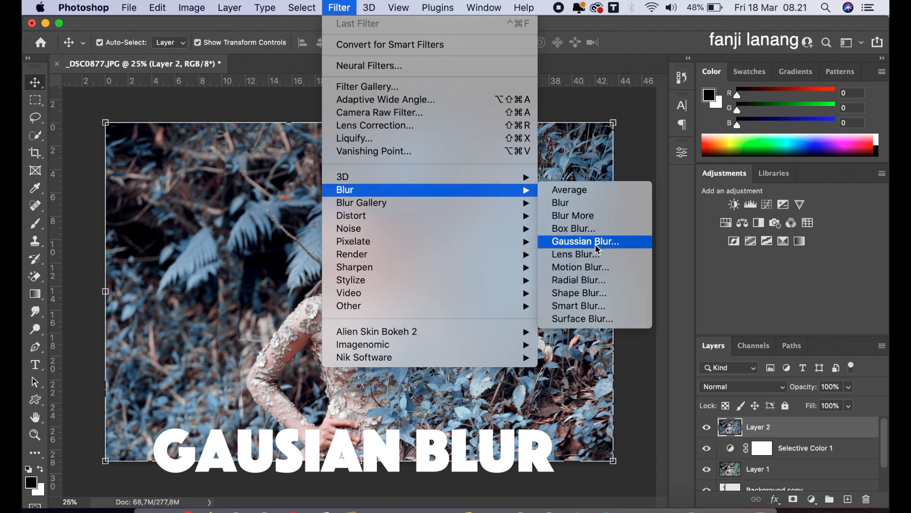
{"action": "left_click", "coordinate": [616, 247]}
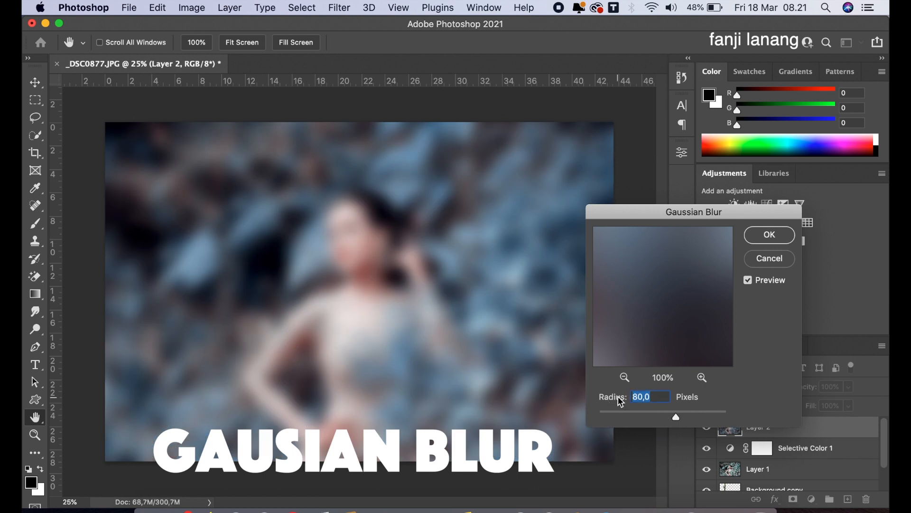
{"action": "type", "text": "80"}
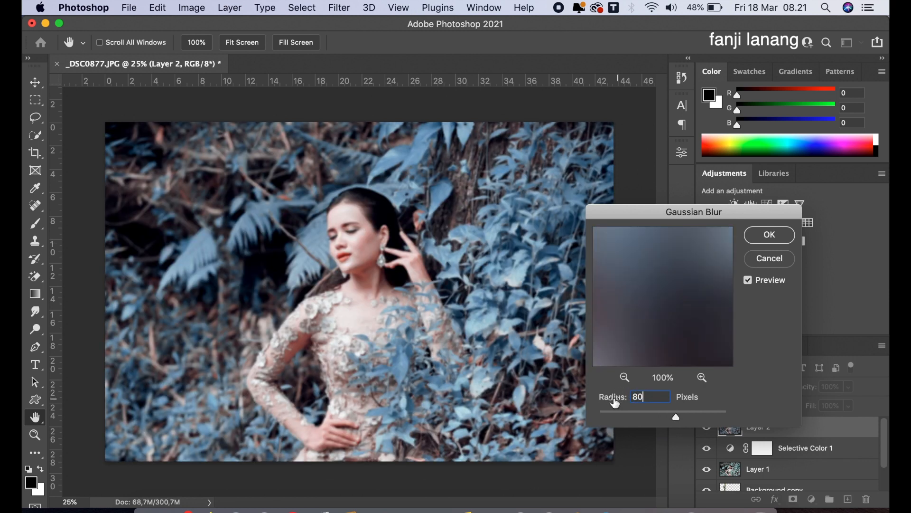
{"action": "left_click", "coordinate": [770, 236]}
{"action": "key", "text": "v"}
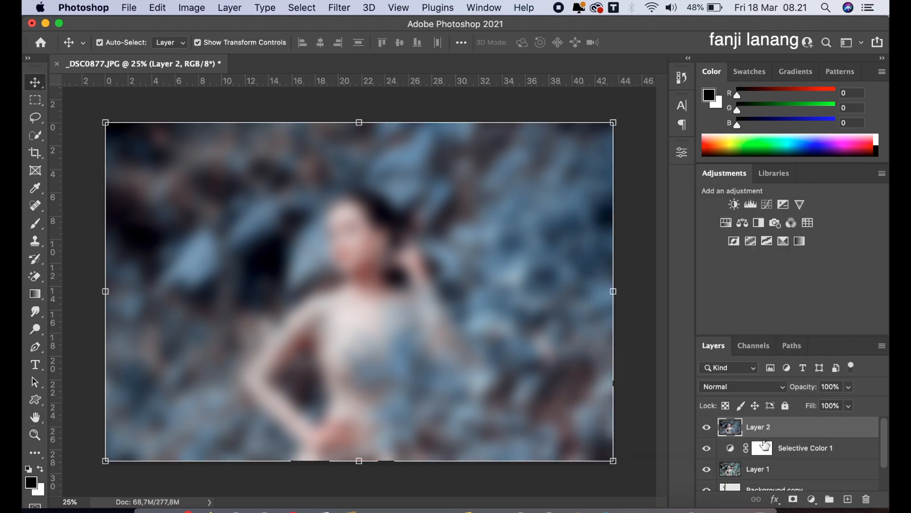
Set the blurred layer's blend mode to Multiply and add a white layer mask to it
{"action": "left_click", "coordinate": [747, 385]}
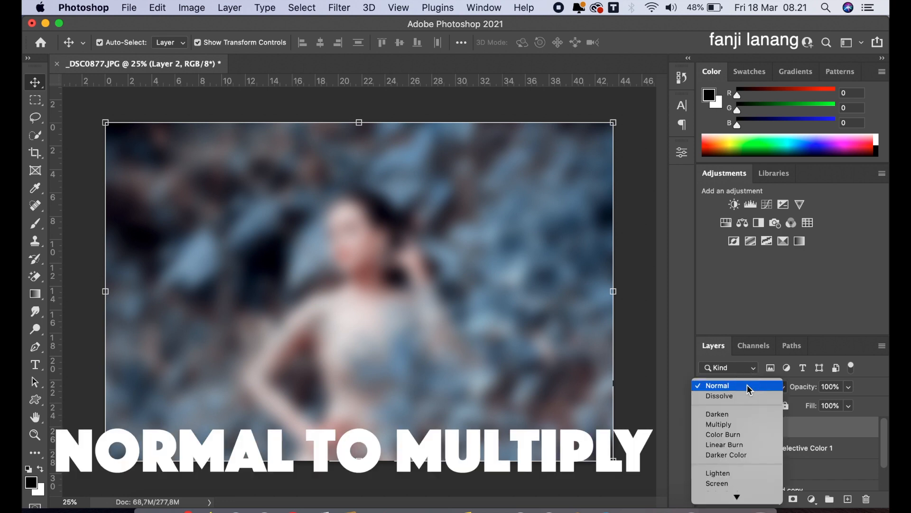
{"action": "left_click", "coordinate": [730, 424]}
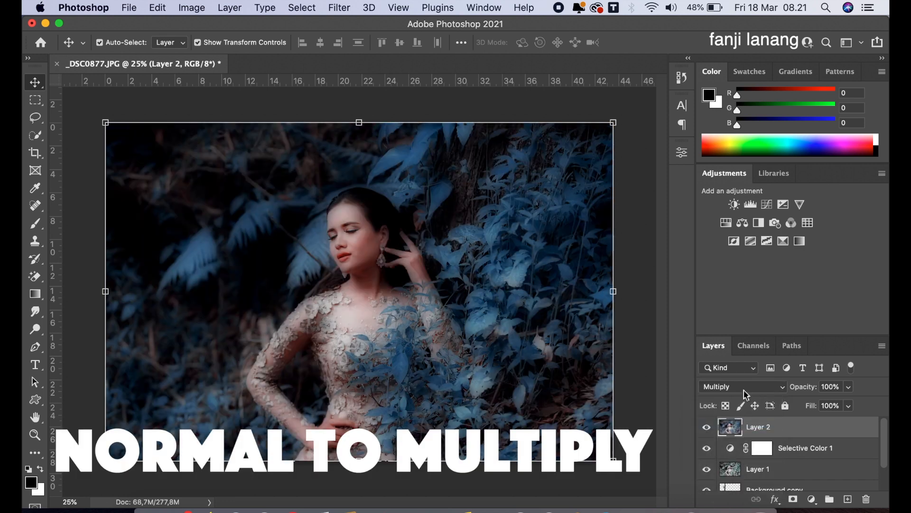
{"action": "left_click", "coordinate": [742, 389]}
{"action": "left_click", "coordinate": [742, 389]}
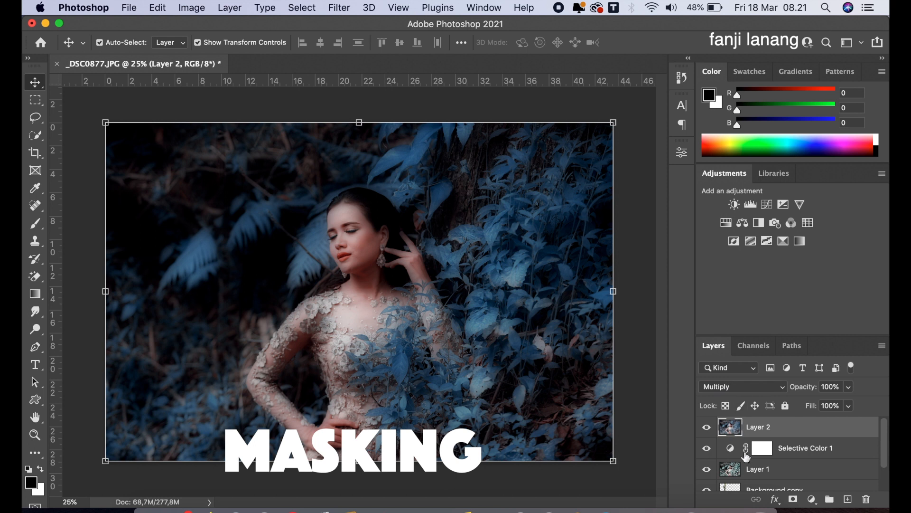
{"action": "left_click", "coordinate": [792, 499]}
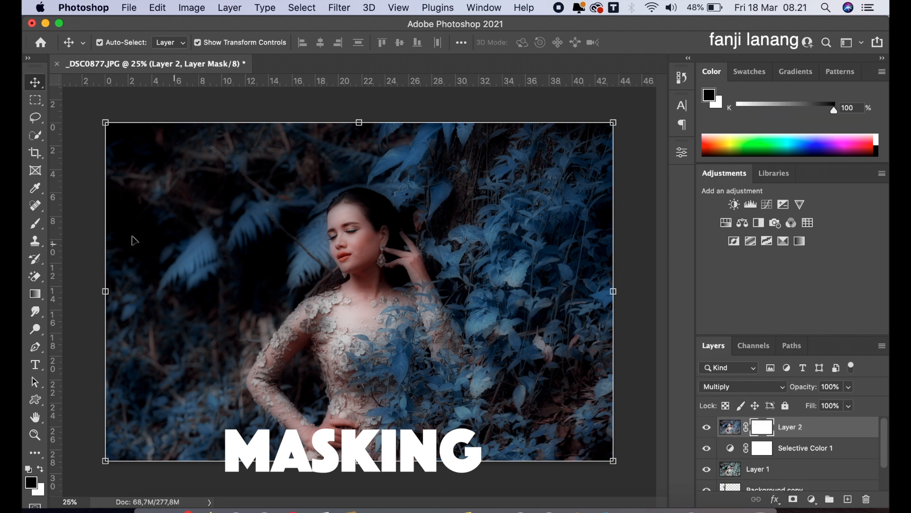
Paint black on the layer mask over the woman's face, body and arms with a soft brush at 50% opacity
{"action": "left_click", "coordinate": [35, 223]}
{"action": "left_click", "coordinate": [70, 226]}
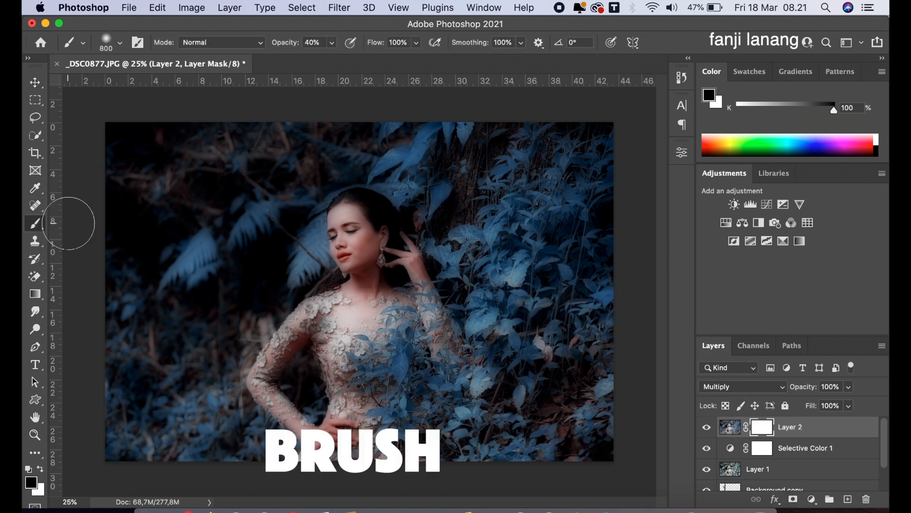
{"action": "left_click", "coordinate": [332, 42]}
{"action": "left_click_drag", "start_coordinate": [331, 58], "coordinate": [338, 62]}
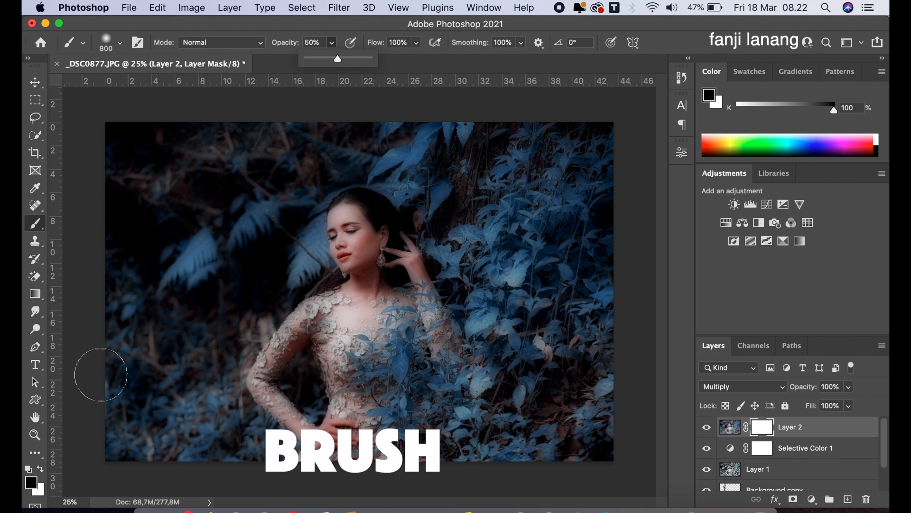
{"action": "left_click", "coordinate": [41, 467]}
{"action": "left_click", "coordinate": [41, 467]}
{"action": "mouse_move", "coordinate": [345, 229]}
{"action": "left_mouse_down"}
{"action": "mouse_move", "coordinate": [339, 259]}
{"action": "mouse_move", "coordinate": [335, 239]}
{"action": "mouse_move", "coordinate": [367, 230]}
{"action": "mouse_move", "coordinate": [350, 214]}
{"action": "mouse_move", "coordinate": [340, 245]}
{"action": "mouse_move", "coordinate": [385, 275]}
{"action": "mouse_move", "coordinate": [353, 309]}
{"action": "mouse_move", "coordinate": [379, 316]}
{"action": "mouse_move", "coordinate": [363, 285]}
{"action": "mouse_move", "coordinate": [405, 267]}
{"action": "mouse_move", "coordinate": [344, 235]}
{"action": "mouse_move", "coordinate": [366, 228]}
{"action": "mouse_move", "coordinate": [366, 245]}
{"action": "mouse_move", "coordinate": [353, 245]}
{"action": "mouse_move", "coordinate": [364, 256]}
{"action": "mouse_move", "coordinate": [370, 225]}
{"action": "mouse_move", "coordinate": [412, 281]}
{"action": "mouse_move", "coordinate": [335, 318]}
{"action": "left_mouse_up"}
{"action": "key", "text": "bracketleft"}
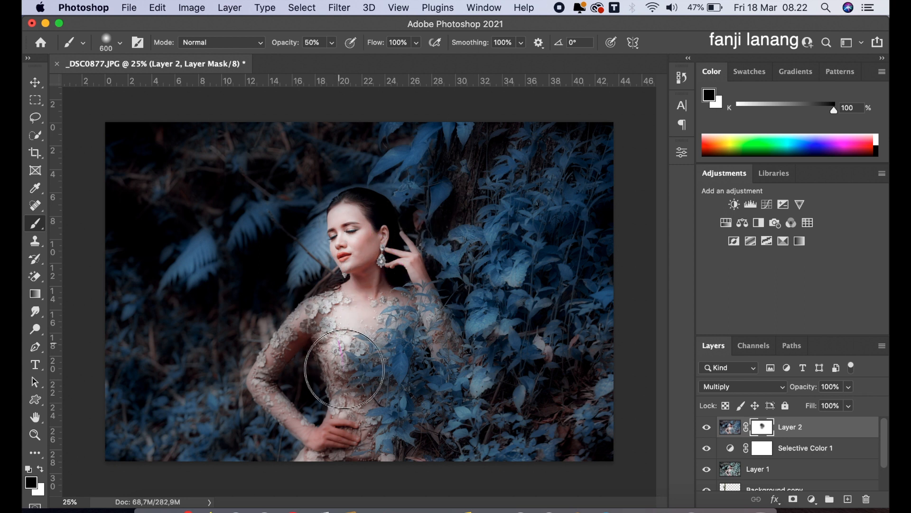
{"action": "mouse_move", "coordinate": [323, 437]}
{"action": "left_mouse_down"}
{"action": "mouse_move", "coordinate": [261, 382]}
{"action": "mouse_move", "coordinate": [321, 314]}
{"action": "mouse_move", "coordinate": [262, 363]}
{"action": "mouse_move", "coordinate": [327, 442]}
{"action": "mouse_move", "coordinate": [342, 389]}
{"action": "mouse_move", "coordinate": [328, 456]}
{"action": "mouse_move", "coordinate": [333, 378]}
{"action": "mouse_move", "coordinate": [321, 315]}
{"action": "mouse_move", "coordinate": [377, 305]}
{"action": "mouse_move", "coordinate": [346, 312]}
{"action": "left_mouse_up"}
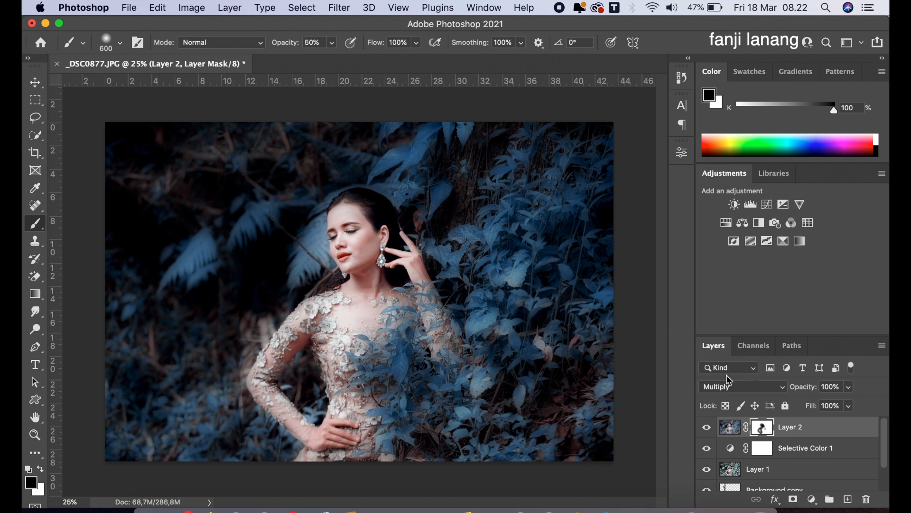
Reduce the blurred Multiply layer's opacity to 65% and return to the Move tool
{"action": "left_click", "coordinate": [848, 387]}
{"action": "left_click", "coordinate": [827, 401]}
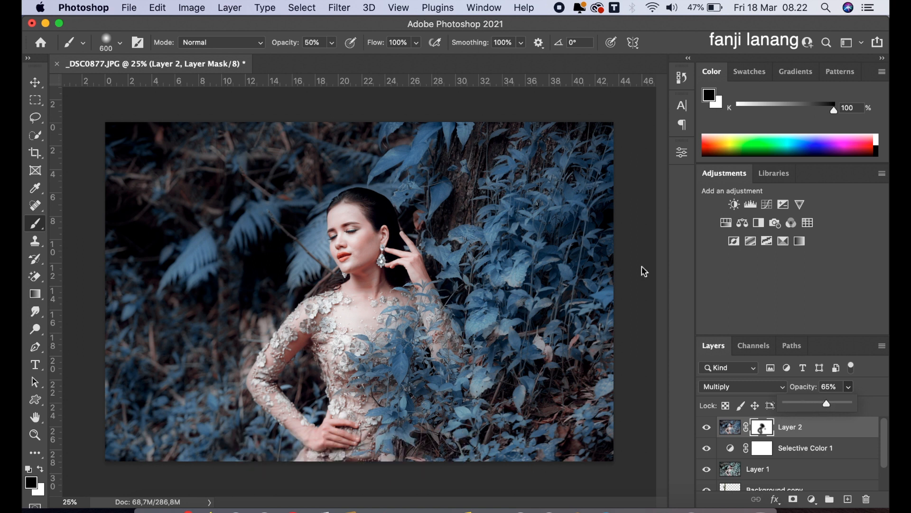
{"action": "left_click", "coordinate": [36, 83]}
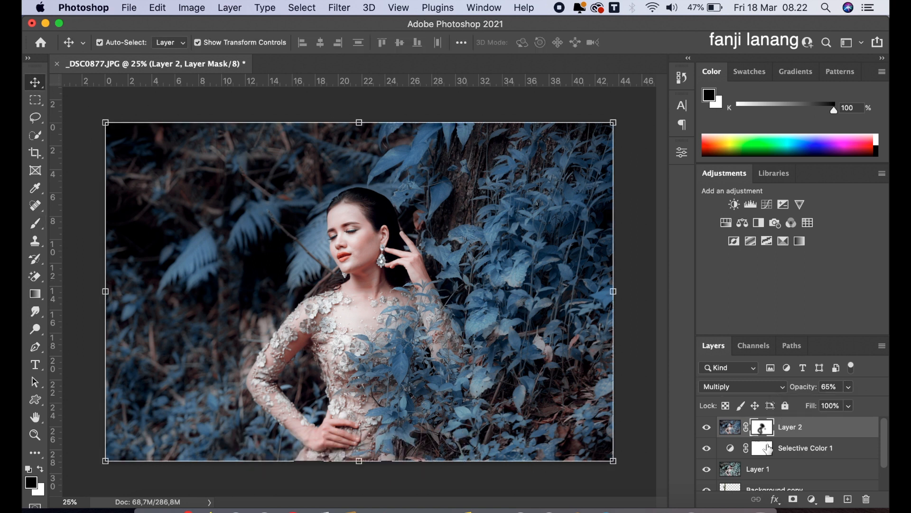
Add a second Selective Color adjustment layer and set its Reds to Cyan -39%, Magenta -25%, Yellow +15% and Black +20%
{"action": "left_click", "coordinate": [807, 499]}
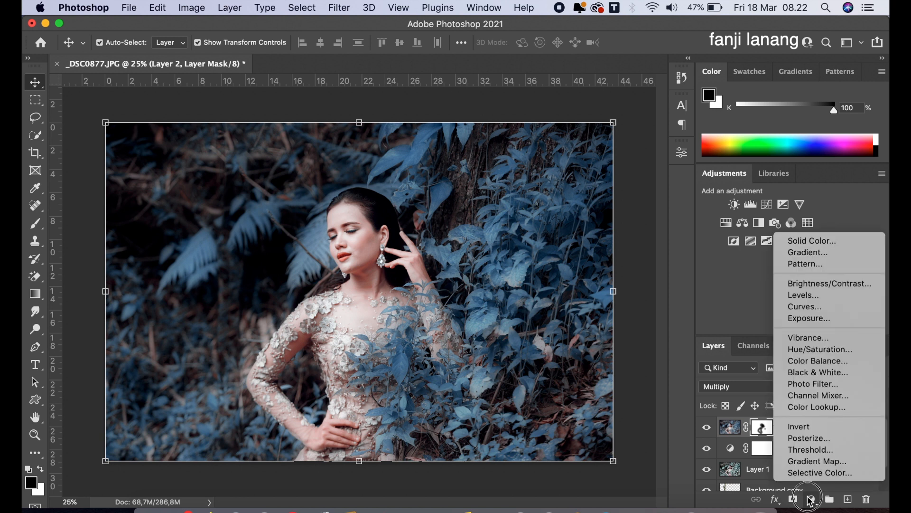
{"action": "left_click", "coordinate": [818, 473]}
{"action": "left_click", "coordinate": [578, 208]}
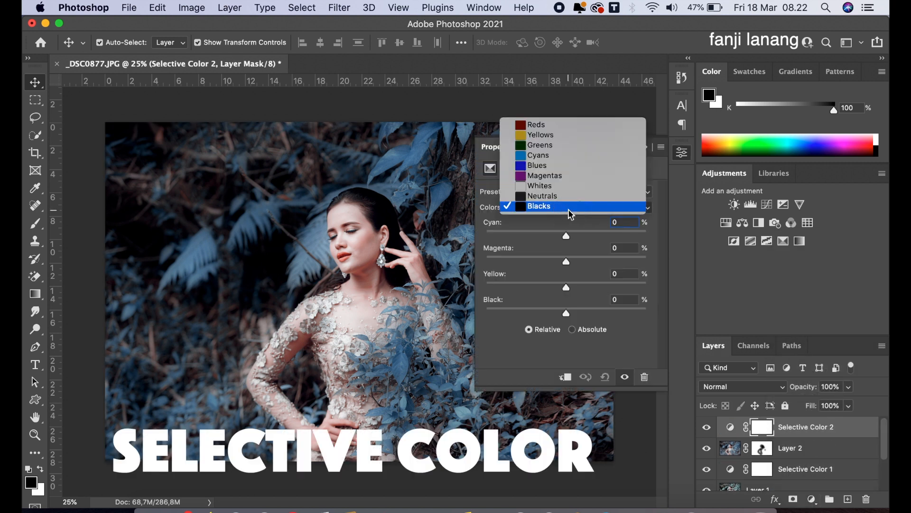
{"action": "left_click", "coordinate": [567, 125]}
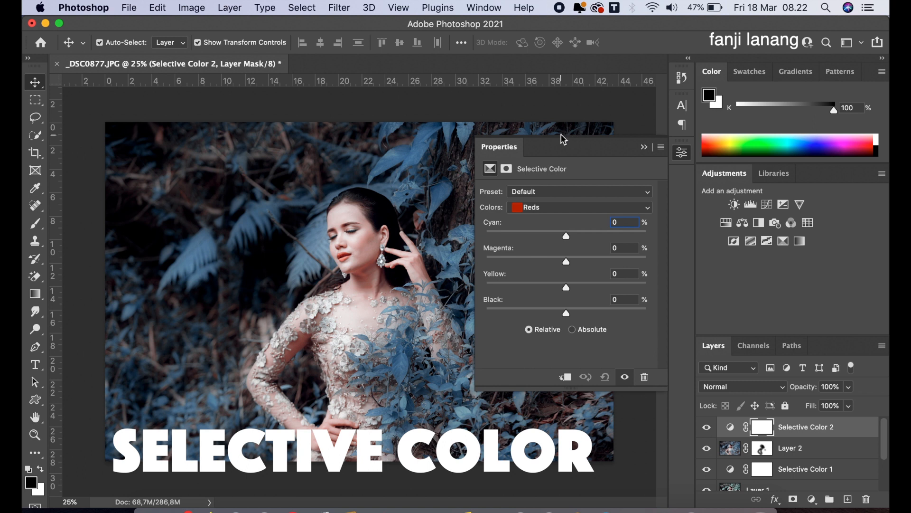
{"action": "left_click", "coordinate": [532, 233]}
{"action": "left_click", "coordinate": [543, 257]}
{"action": "left_click_drag", "start_coordinate": [543, 259], "coordinate": [549, 274]}
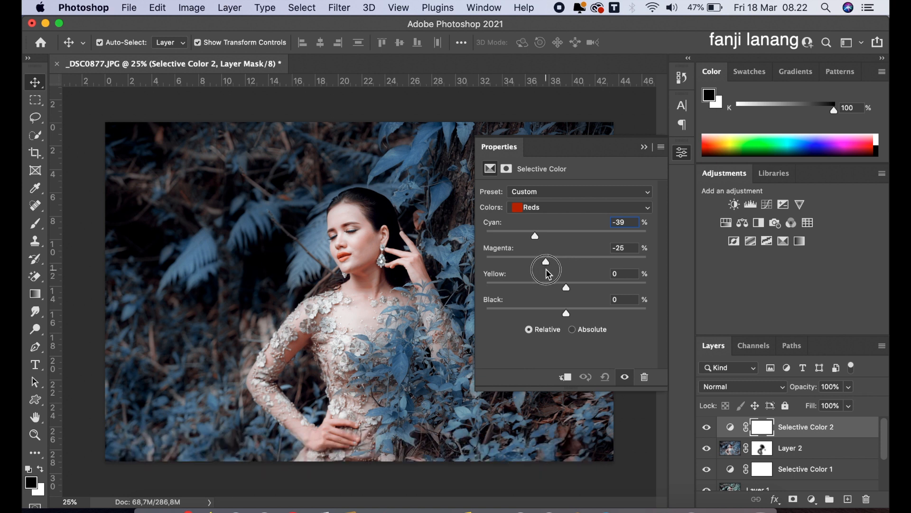
{"action": "left_click_drag", "start_coordinate": [582, 312], "coordinate": [583, 317]}
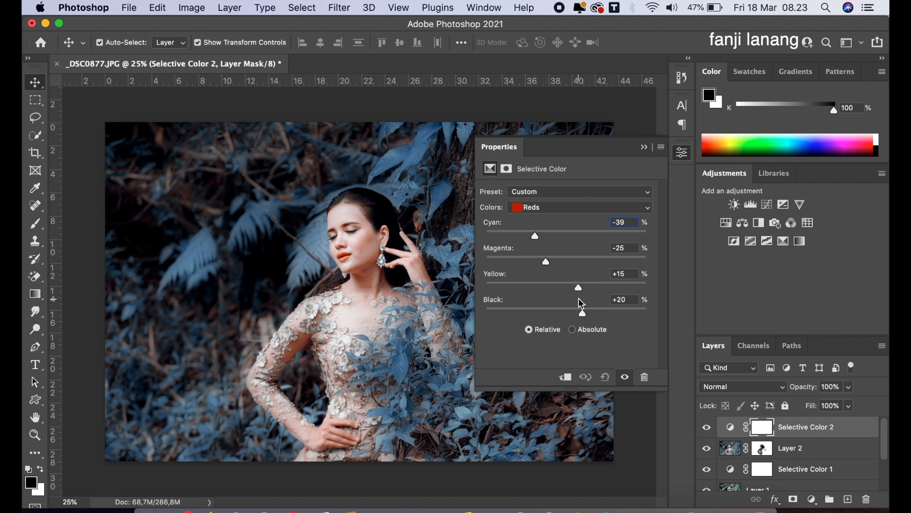
Set the Cyans of the second Selective Color layer to Cyan +100%, Magenta -45%, Yellow +100% and Black +100%
{"action": "left_click", "coordinate": [616, 204]}
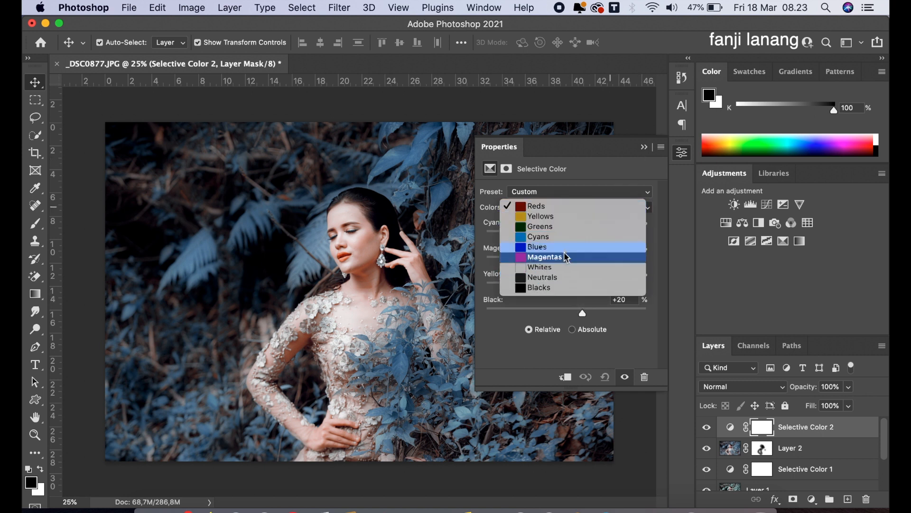
{"action": "left_click", "coordinate": [570, 237]}
{"action": "left_click_drag", "start_coordinate": [594, 235], "coordinate": [699, 248]}
{"action": "left_click_drag", "start_coordinate": [555, 261], "coordinate": [529, 278]}
{"action": "left_click_drag", "start_coordinate": [567, 287], "coordinate": [641, 309]}
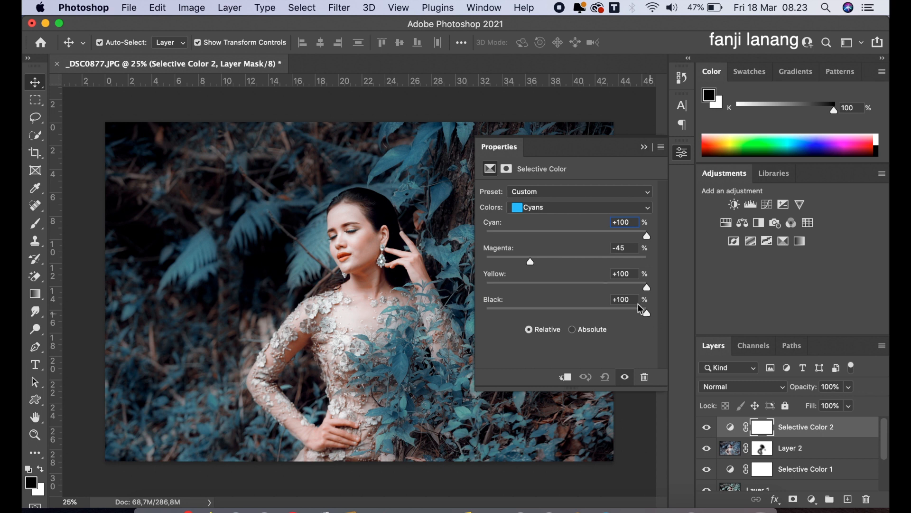
Raise the Black amount of the Blues range in the second Selective Color layer and collapse its settings
{"action": "left_click", "coordinate": [574, 208]}
{"action": "left_click", "coordinate": [568, 215]}
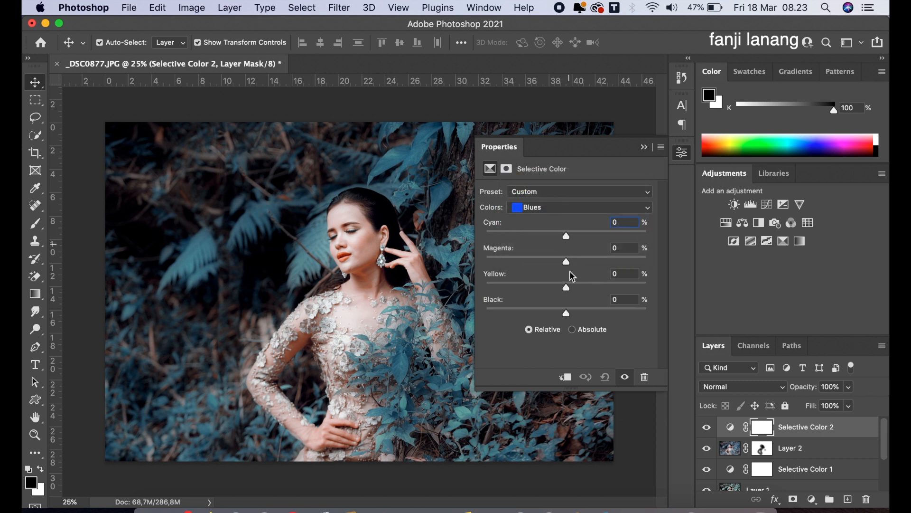
{"action": "left_click_drag", "start_coordinate": [587, 312], "coordinate": [689, 320]}
{"action": "left_click", "coordinate": [646, 147]}
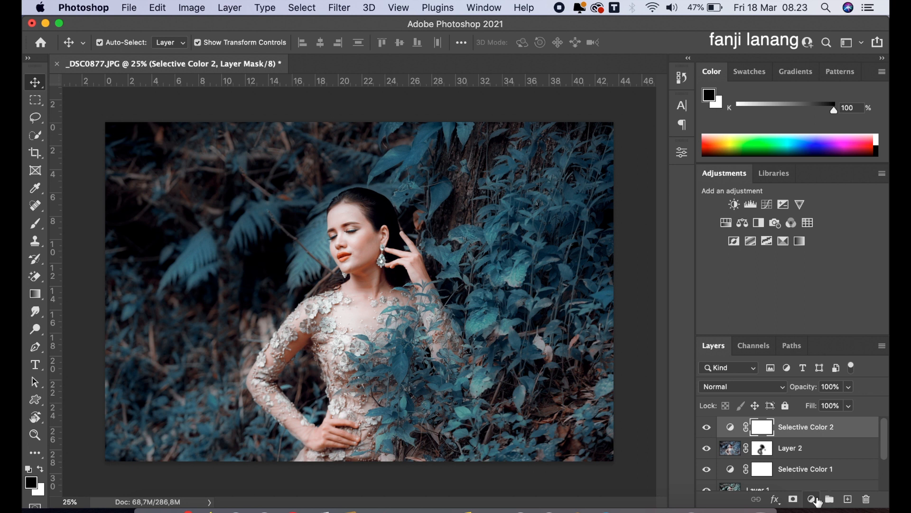
Add a Gradient Fill layer with a reversed Radial style and centre the clear area of the gradient on the woman's face
{"action": "left_click", "coordinate": [812, 499]}
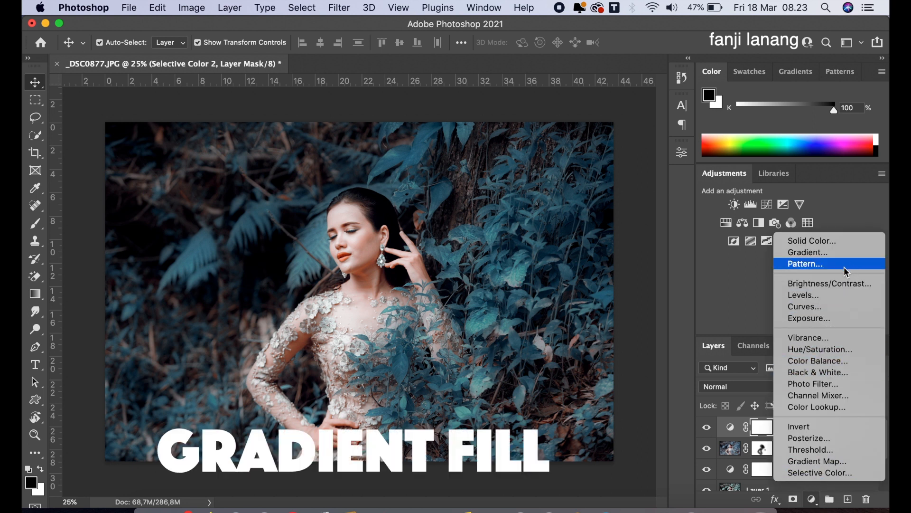
{"action": "left_click", "coordinate": [822, 254]}
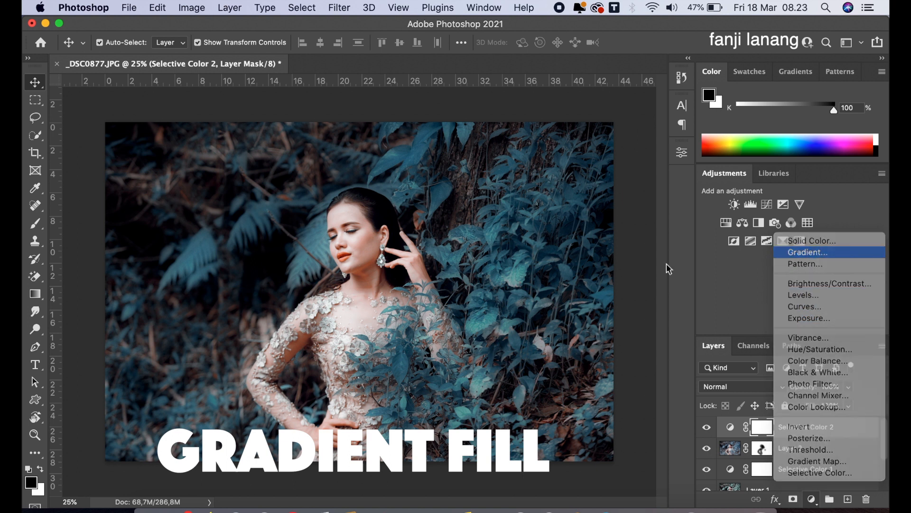
{"action": "left_click", "coordinate": [704, 270]}
{"action": "left_click", "coordinate": [714, 197]}
{"action": "left_click", "coordinate": [708, 205]}
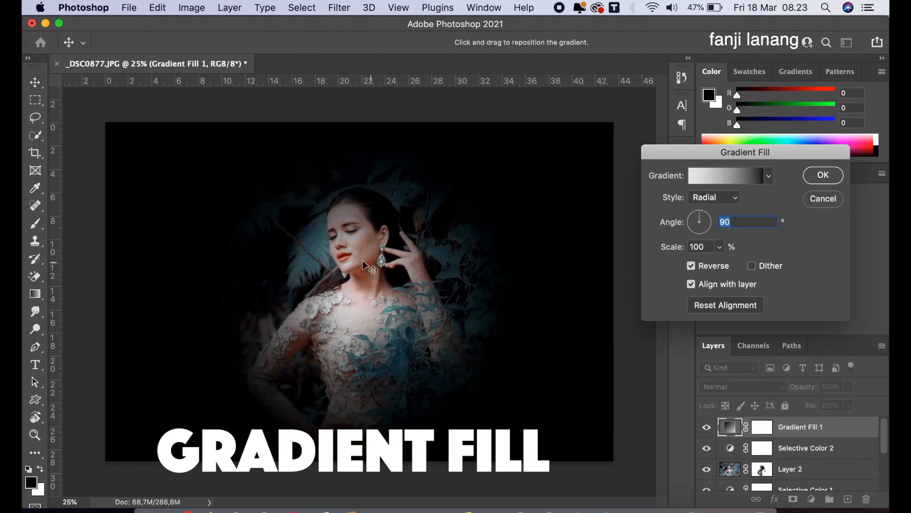
{"action": "left_click_drag", "start_coordinate": [345, 244], "coordinate": [348, 250]}
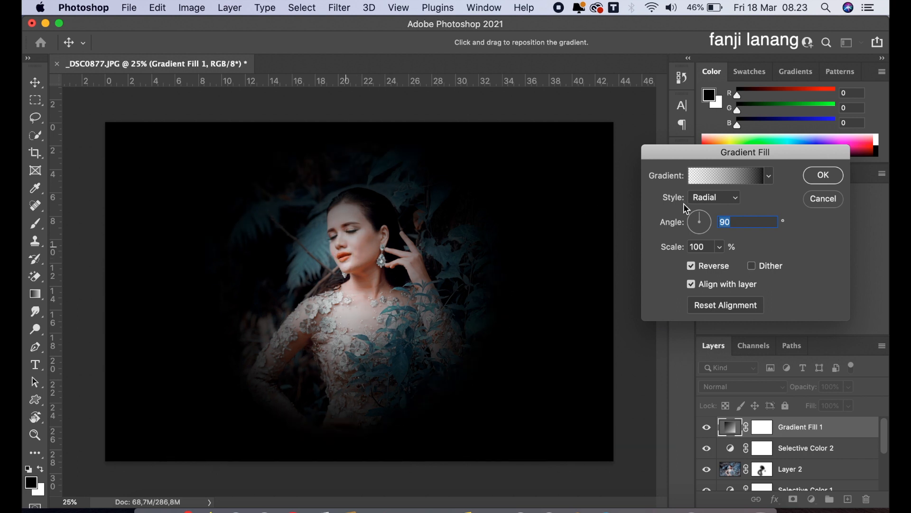
Accept the Color to Transparent gradient, set its angle to 40,6° and scale to 232%, and compare the photo with and without the vignette
{"action": "left_click", "coordinate": [714, 179]}
{"action": "left_click", "coordinate": [689, 176]}
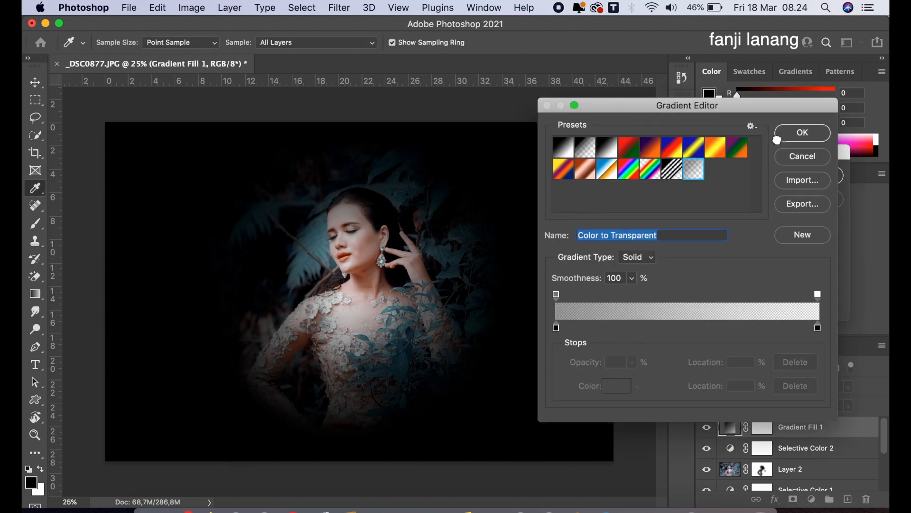
{"action": "left_click", "coordinate": [807, 133]}
{"action": "left_click_drag", "start_coordinate": [711, 220], "coordinate": [707, 215]}
{"action": "left_click", "coordinate": [720, 247]}
{"action": "left_click_drag", "start_coordinate": [725, 263], "coordinate": [727, 262]}
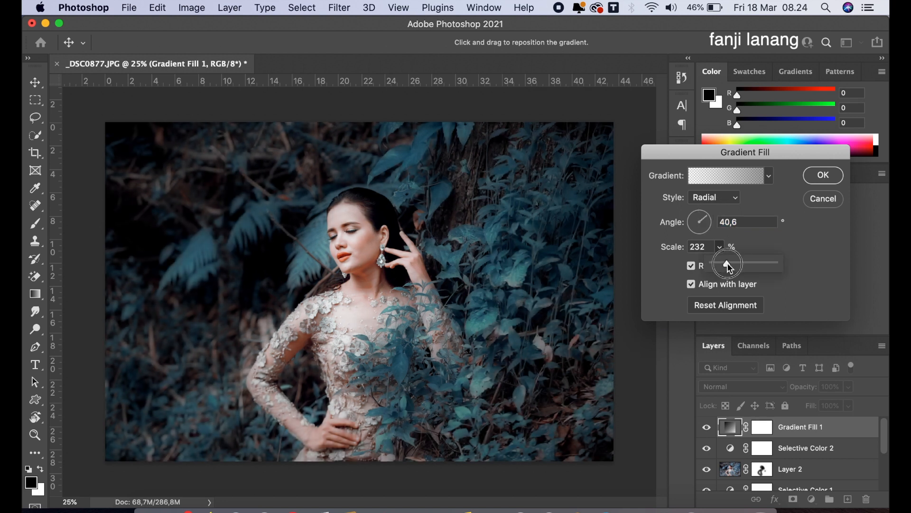
{"action": "left_click", "coordinate": [813, 176]}
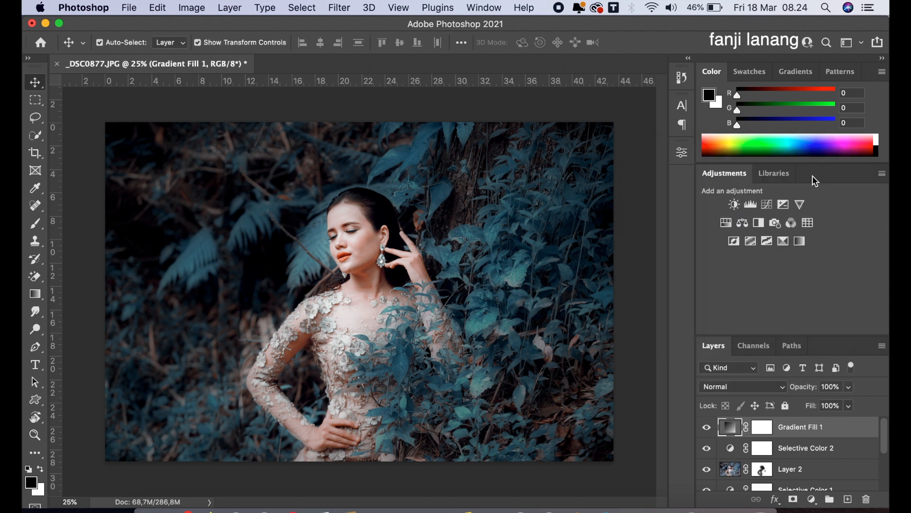
{"action": "left_click", "coordinate": [706, 428]}
{"action": "left_click", "coordinate": [707, 429]}
Add a Brightness/Contrast adjustment layer with Brightness 10 and Contrast 5, and collapse its settings
{"action": "left_click", "coordinate": [812, 499]}
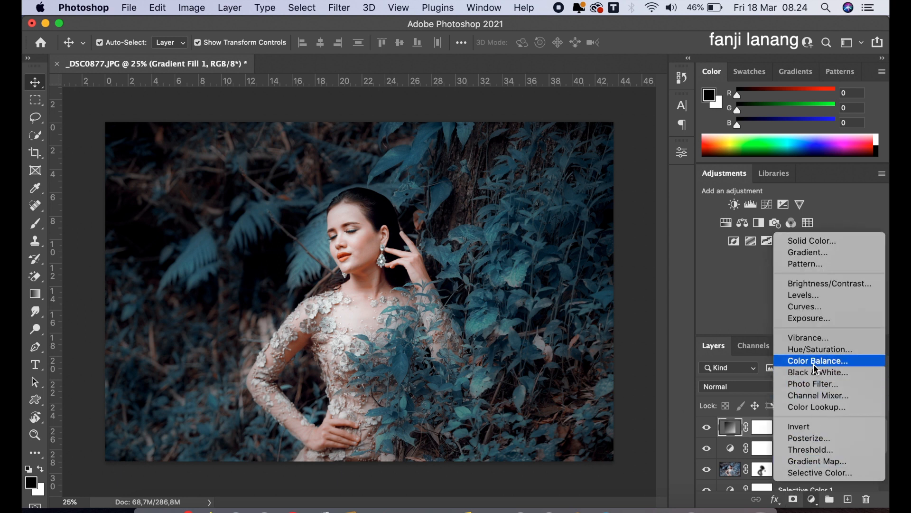
{"action": "left_click", "coordinate": [821, 284]}
{"action": "left_click", "coordinate": [636, 215]}
{"action": "type", "text": "10"}
{"action": "key", "text": "Tab"}
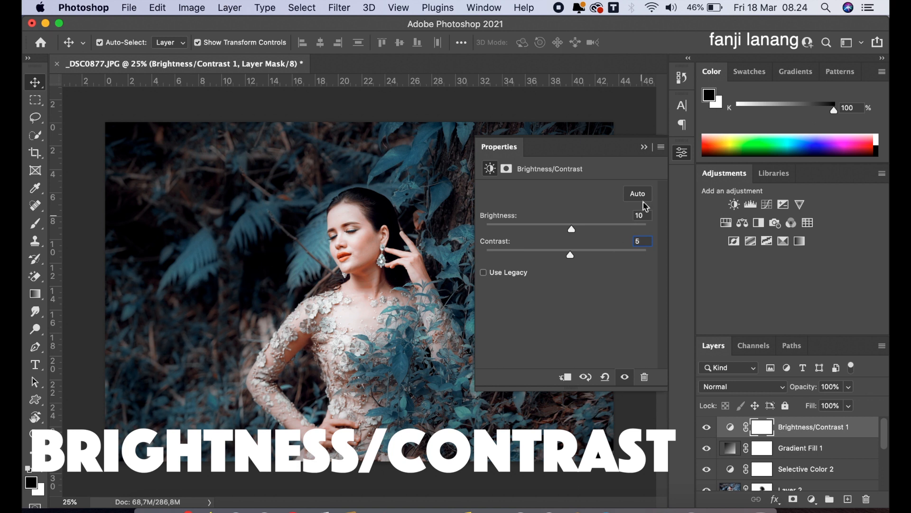
{"action": "left_click", "coordinate": [644, 146]}
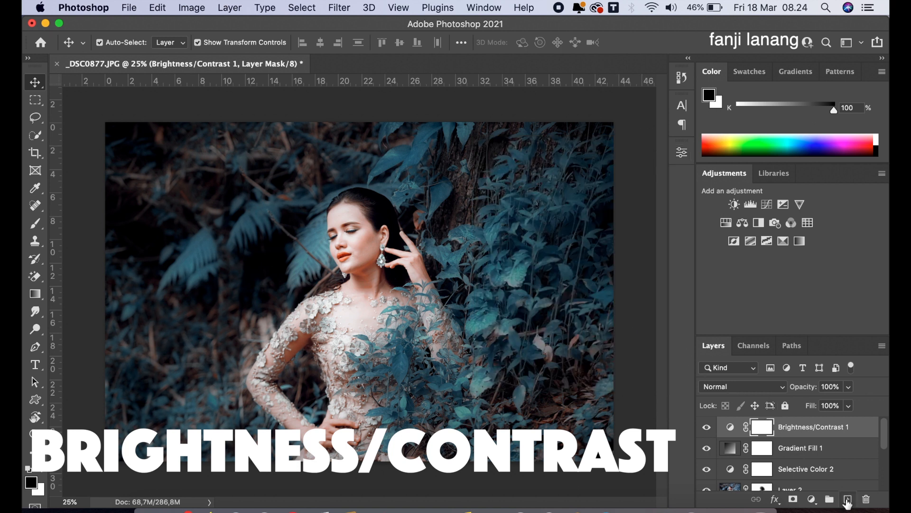
Stamp the signature brush in white on a new layer in the photo's lower-left corner
{"action": "left_click", "coordinate": [848, 499]}
{"action": "left_click", "coordinate": [35, 223]}
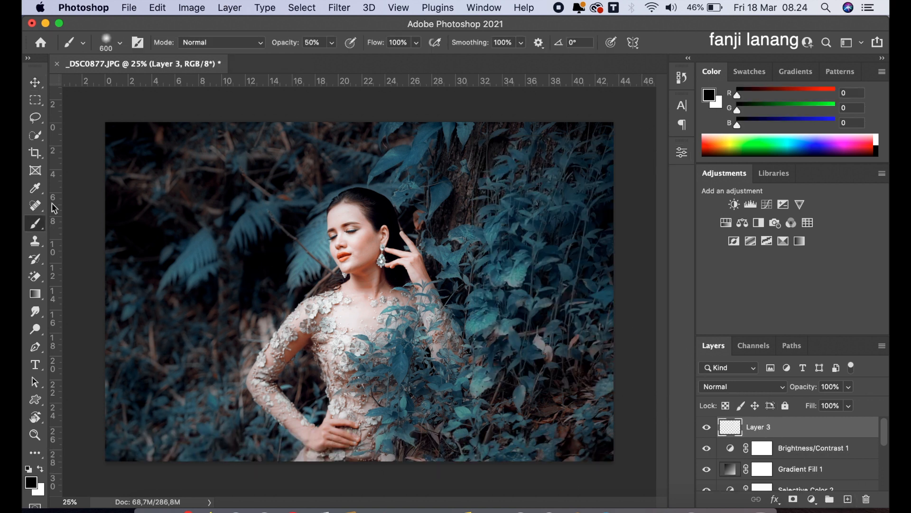
{"action": "left_click", "coordinate": [121, 43]}
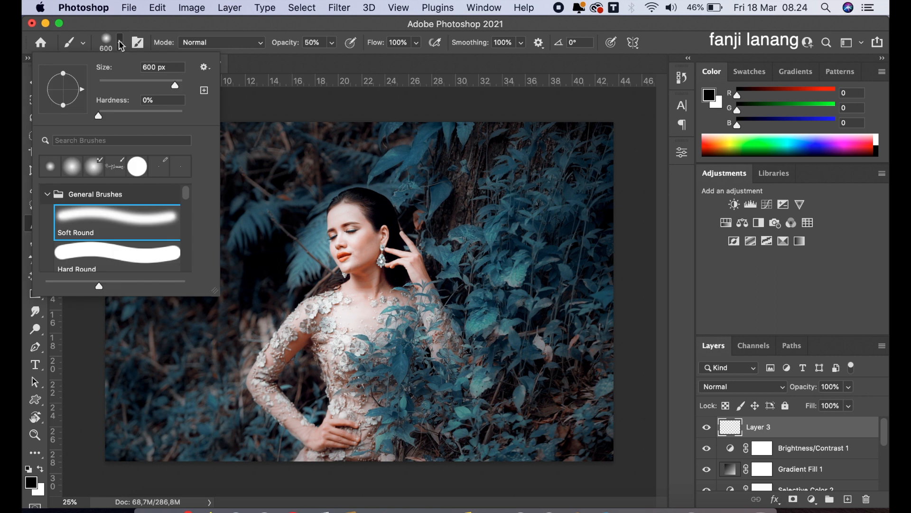
{"action": "left_click", "coordinate": [107, 168]}
{"action": "left_click", "coordinate": [626, 73]}
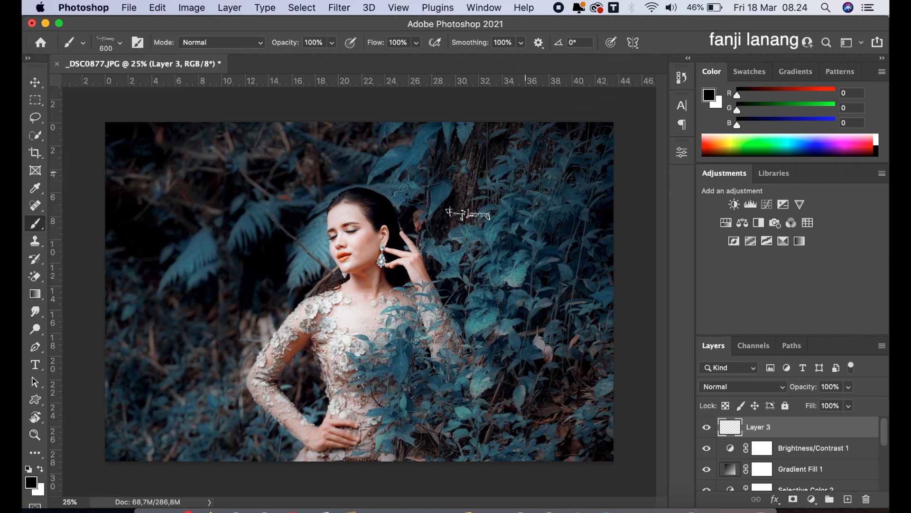
{"action": "left_click", "coordinate": [40, 469]}
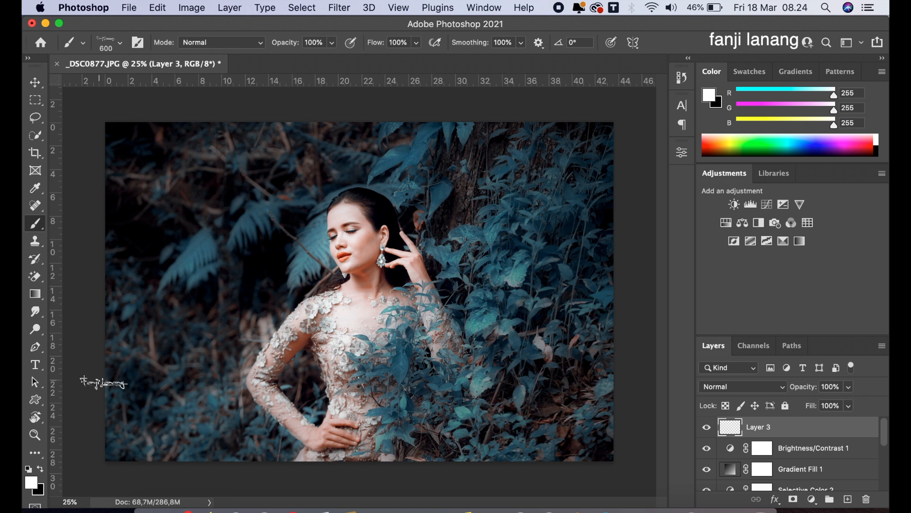
{"action": "left_click", "coordinate": [142, 444]}
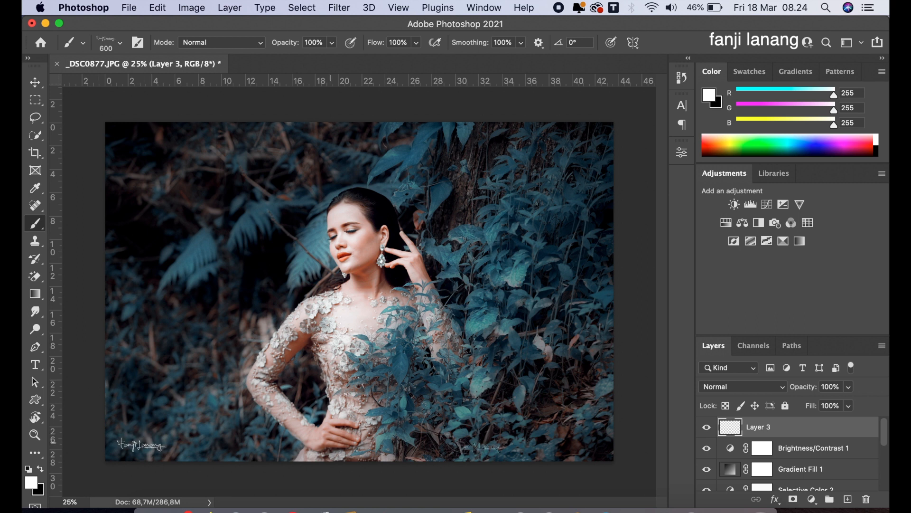